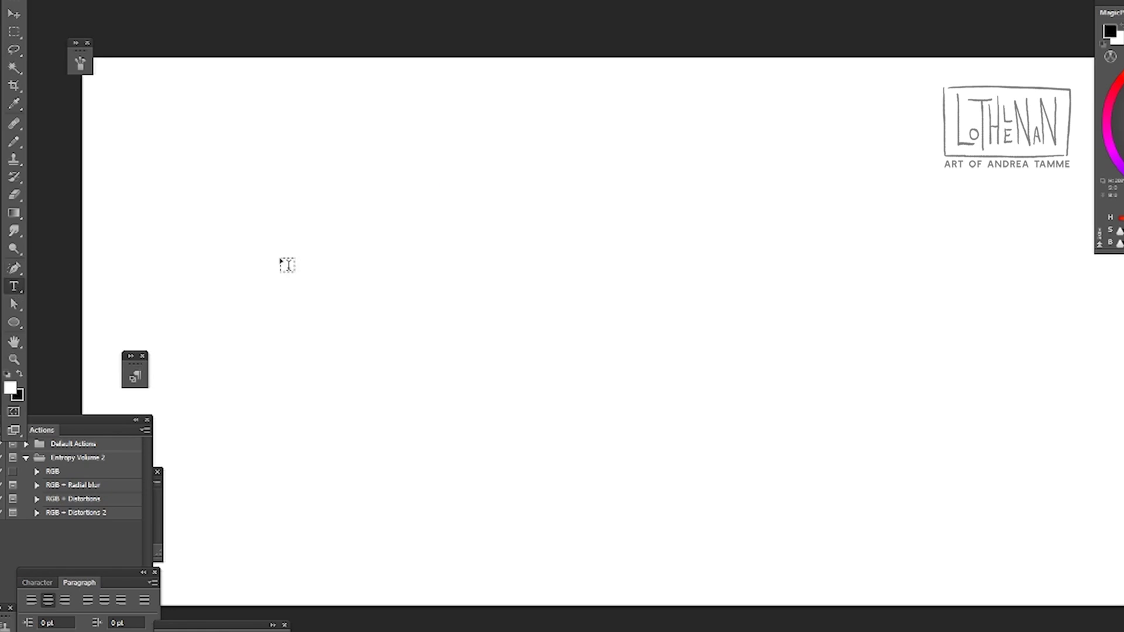
- Add a text block reading "The process in photoshop is a bit different, it's a little bit more time consuming and finnicky." and narrow its frame
{"action": "left_click_drag", "start_coordinate": [414, 176], "coordinate": [719, 309]}
{"action": "type", "text": "The process in photoshop "}
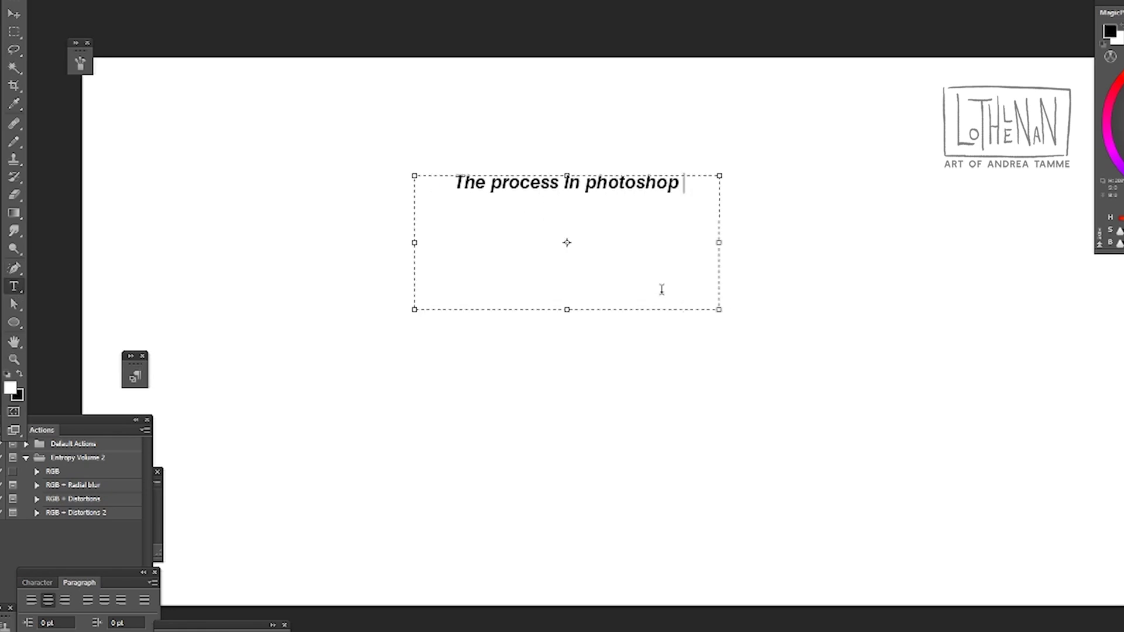
{"action": "type", "text": "is a bit different, it's a little bit mor"}
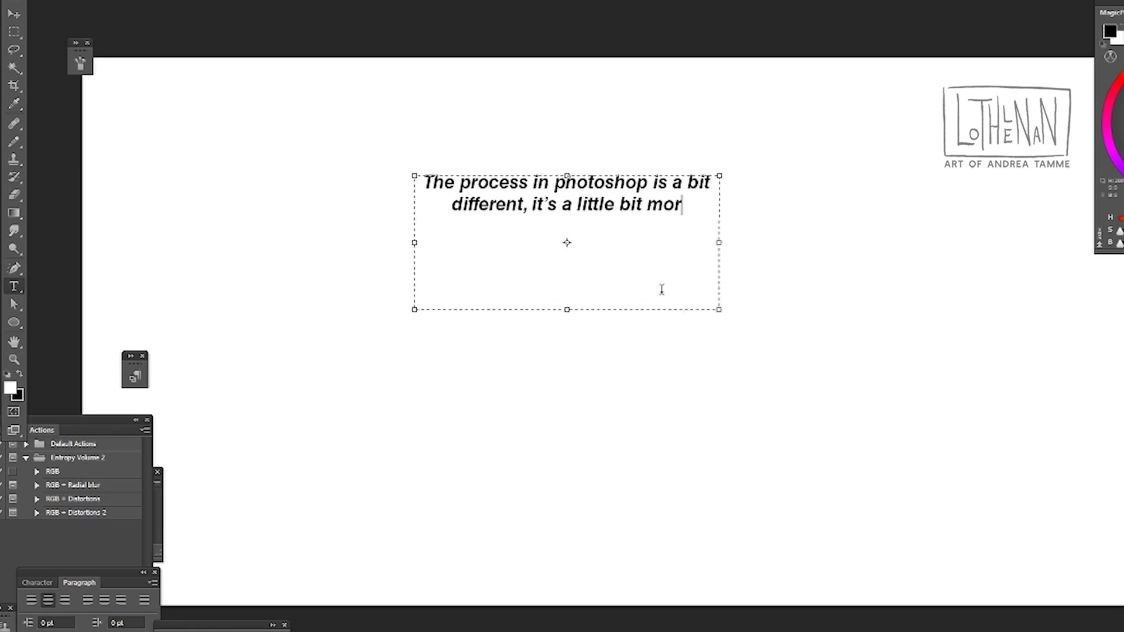
{"action": "type", "text": "e time consuming and finnicky."}
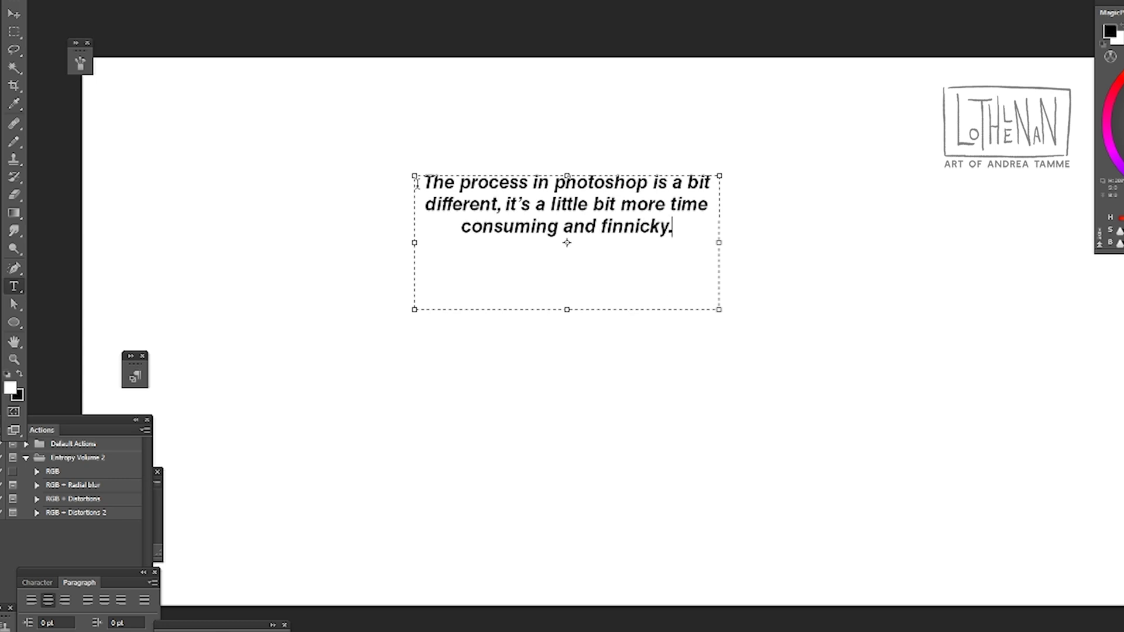
{"action": "left_click_drag", "start_coordinate": [414, 314], "coordinate": [438, 309]}
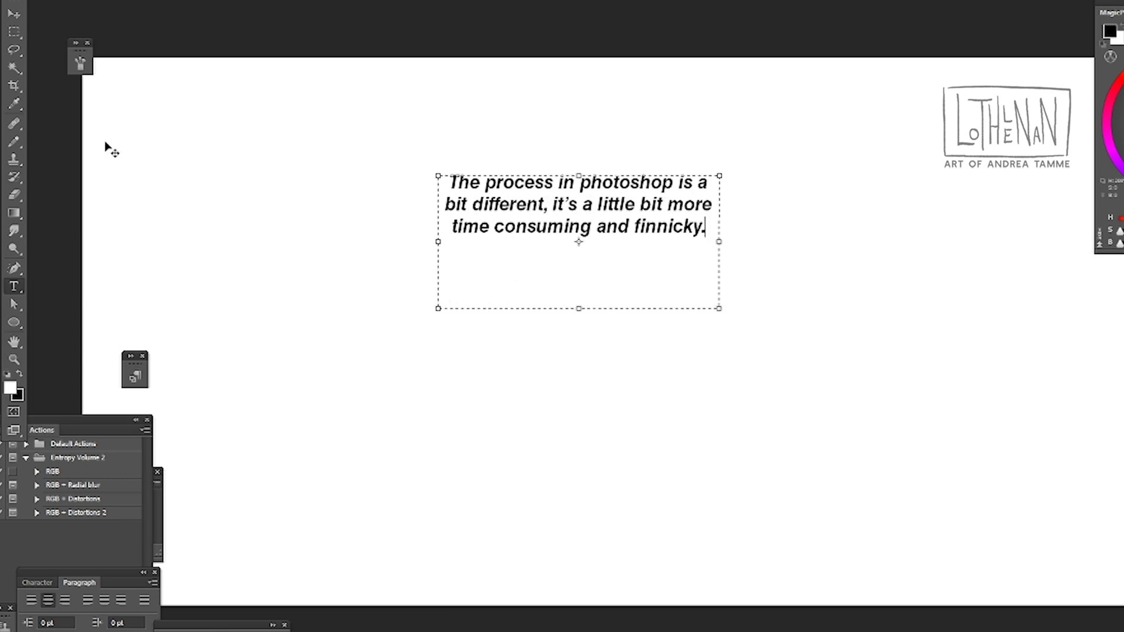
- Draw an ellipse around the text block and give it a thin solid black stroke
{"action": "left_click", "coordinate": [13, 322]}
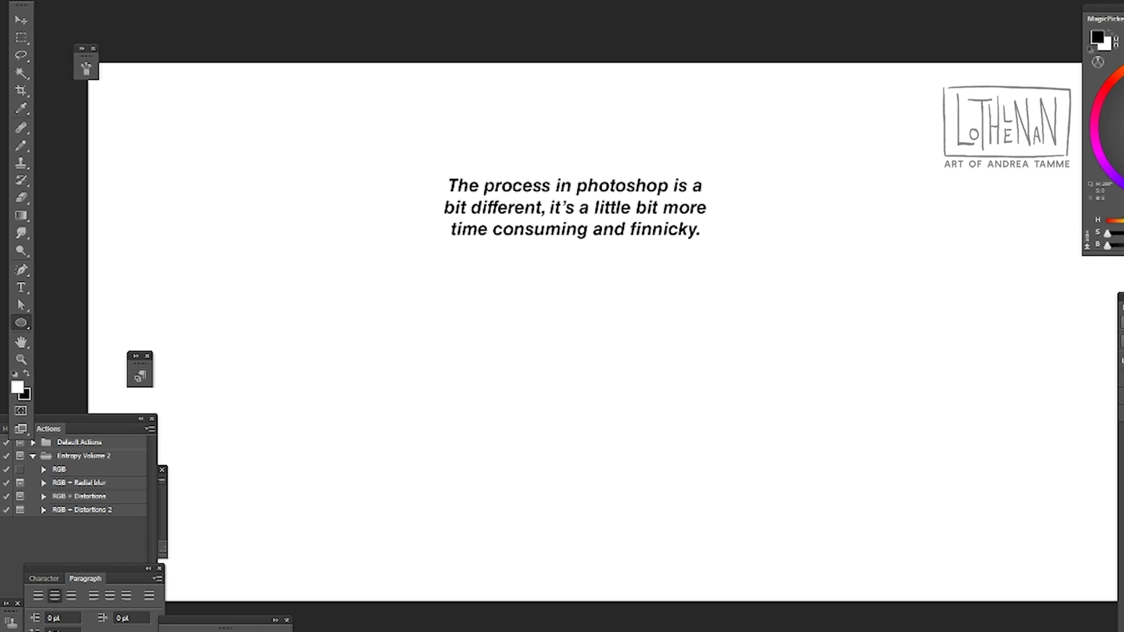
{"action": "left_click_drag", "start_coordinate": [393, 123], "coordinate": [764, 297]}
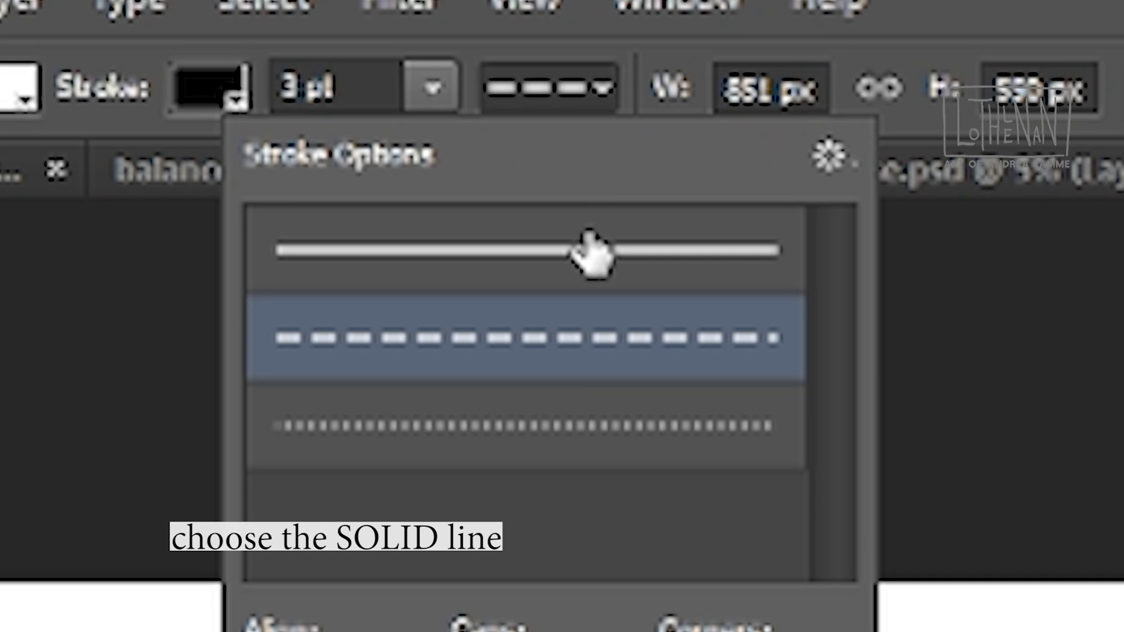
{"action": "left_click", "coordinate": [242, 21]}
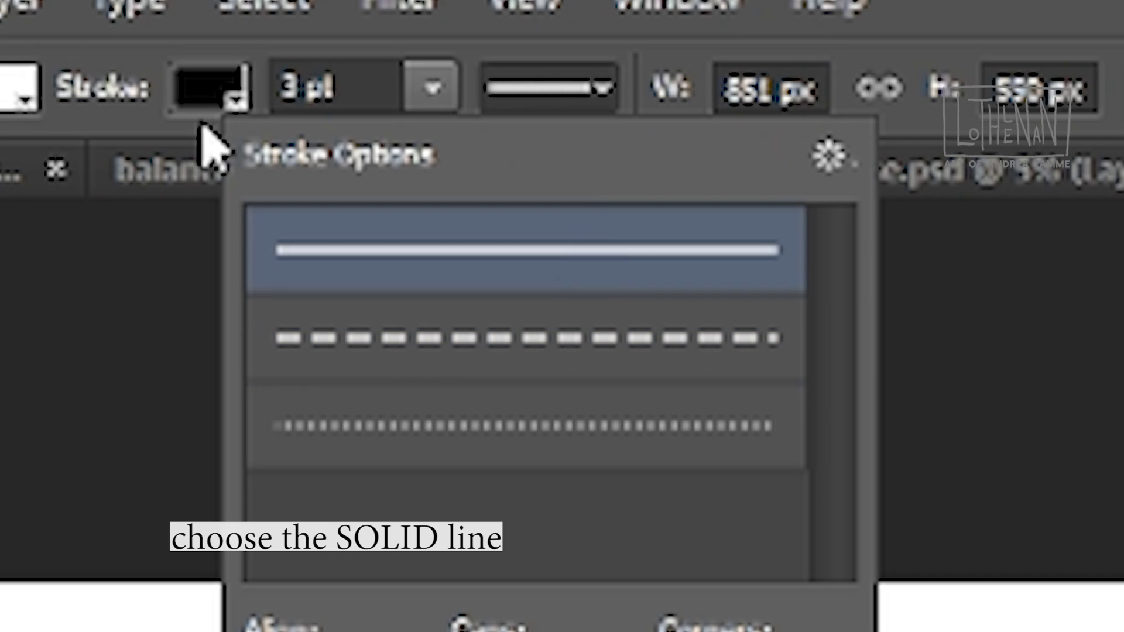
{"action": "left_click", "coordinate": [432, 87]}
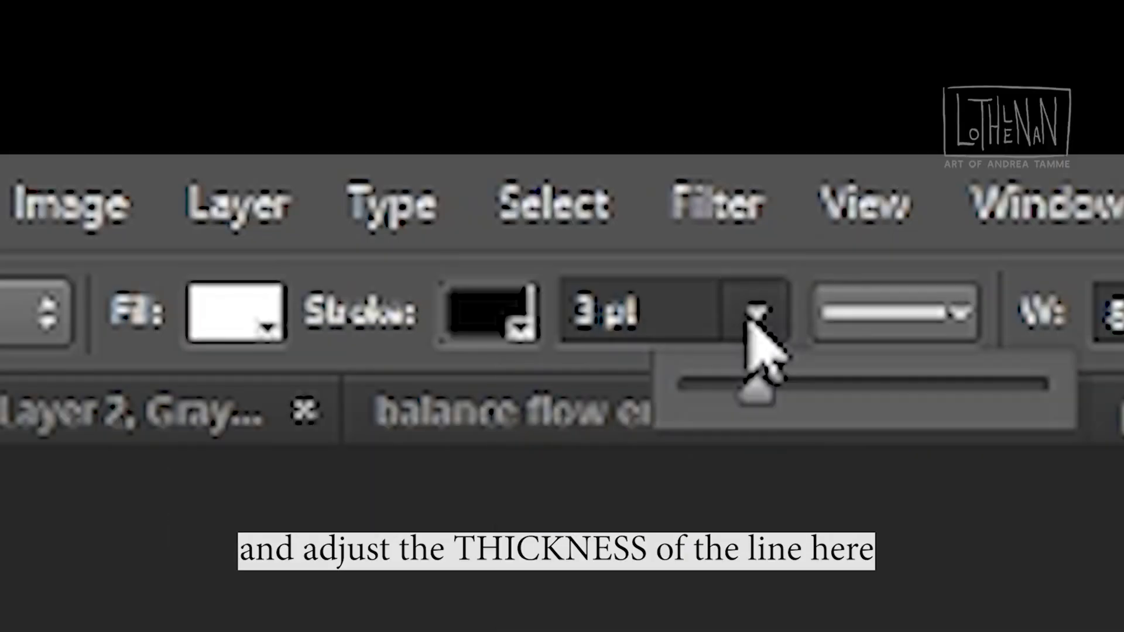
{"action": "mouse_move", "coordinate": [754, 392]}
{"action": "left_mouse_down"}
{"action": "mouse_move", "coordinate": [726, 393]}
{"action": "mouse_move", "coordinate": [742, 397]}
{"action": "left_mouse_up"}
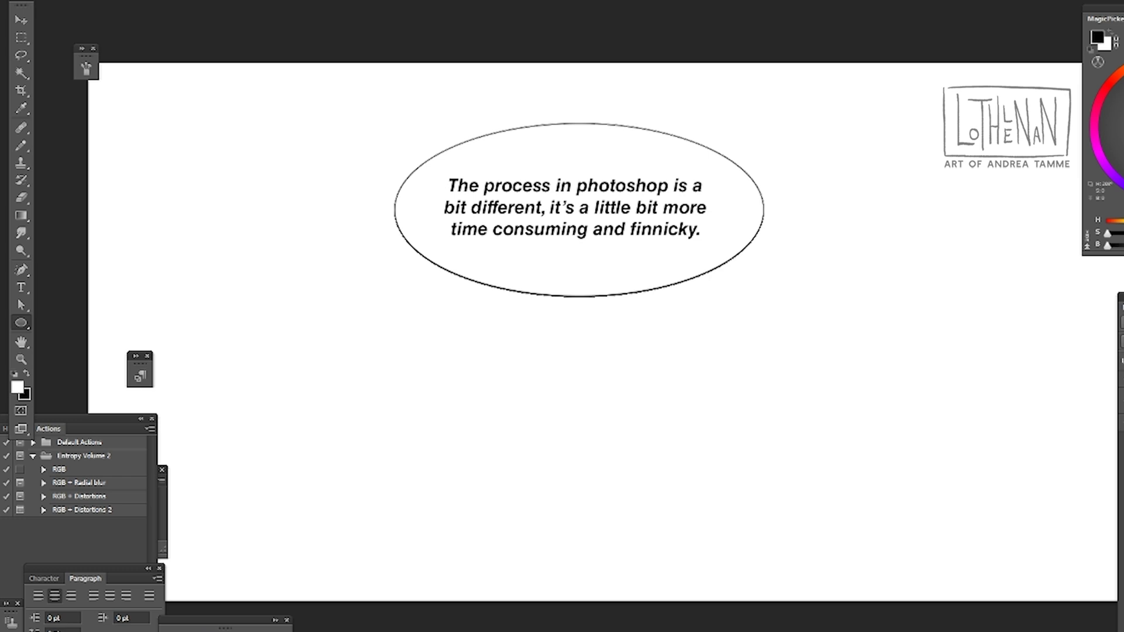
- Reshape the ellipse into a flatter, tighter bubble by moving its anchor points and curve handles closer to the text
{"action": "key", "text": "a"}
{"action": "left_click", "coordinate": [581, 297]}
{"action": "left_click_drag", "start_coordinate": [581, 296], "coordinate": [583, 277]}
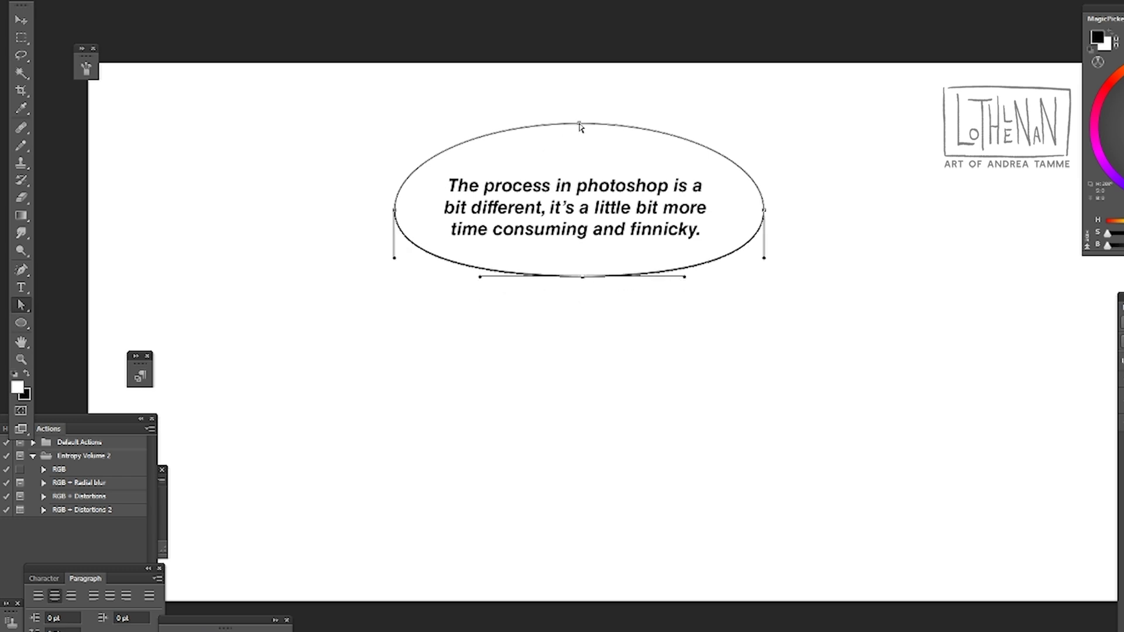
{"action": "left_click_drag", "start_coordinate": [579, 124], "coordinate": [579, 151]}
{"action": "left_click_drag", "start_coordinate": [395, 210], "coordinate": [404, 210]}
{"action": "left_click_drag", "start_coordinate": [404, 163], "coordinate": [413, 165]}
{"action": "left_click", "coordinate": [763, 211]}
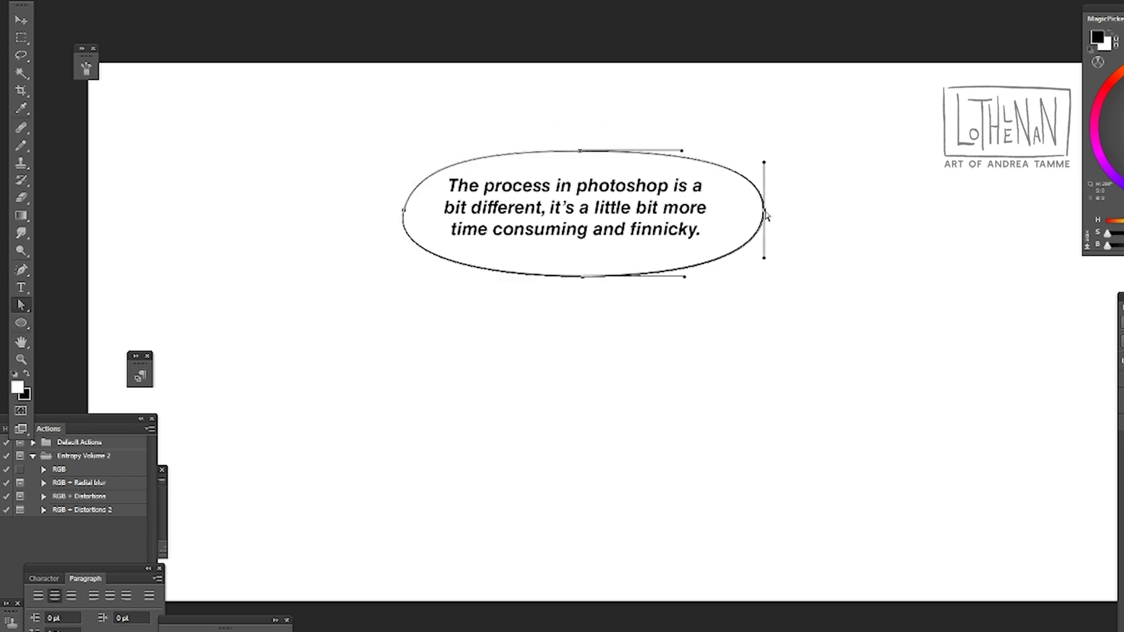
{"action": "left_click_drag", "start_coordinate": [764, 211], "coordinate": [744, 210]}
{"action": "left_click", "coordinate": [741, 163]}
{"action": "left_click", "coordinate": [737, 197]}
{"action": "left_click_drag", "start_coordinate": [744, 163], "coordinate": [730, 161]}
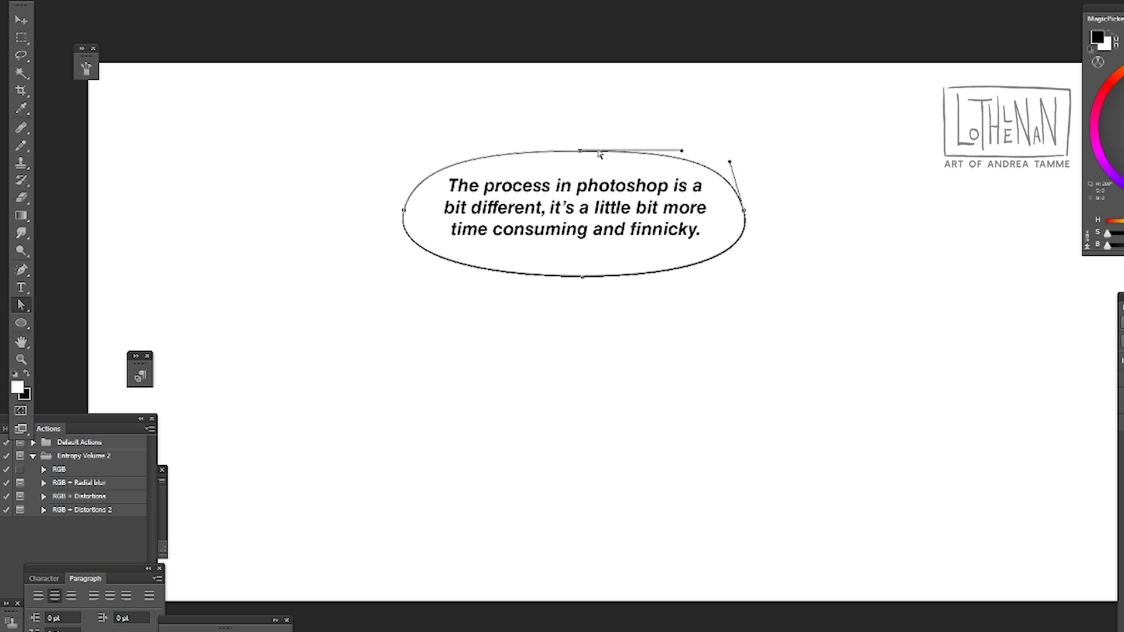
{"action": "left_click_drag", "start_coordinate": [579, 151], "coordinate": [568, 149]}
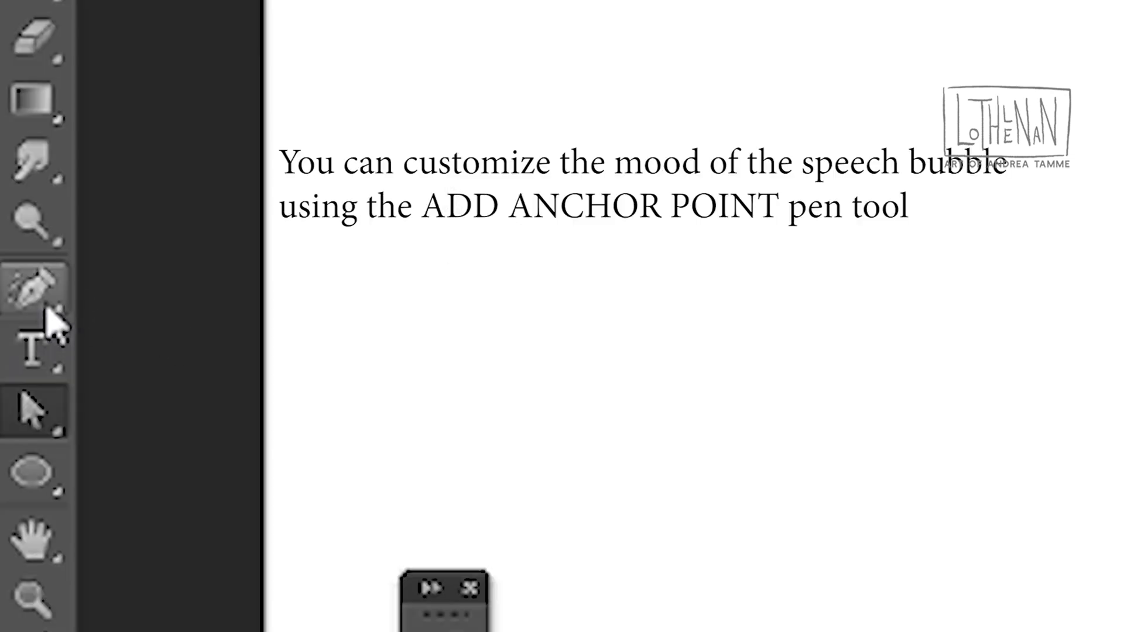
- Add anchor points along the bubble's lower edge with the Add Anchor Point tool and pull them into a wavy outline
{"action": "left_click", "coordinate": [35, 290]}
{"action": "left_click", "coordinate": [276, 369]}
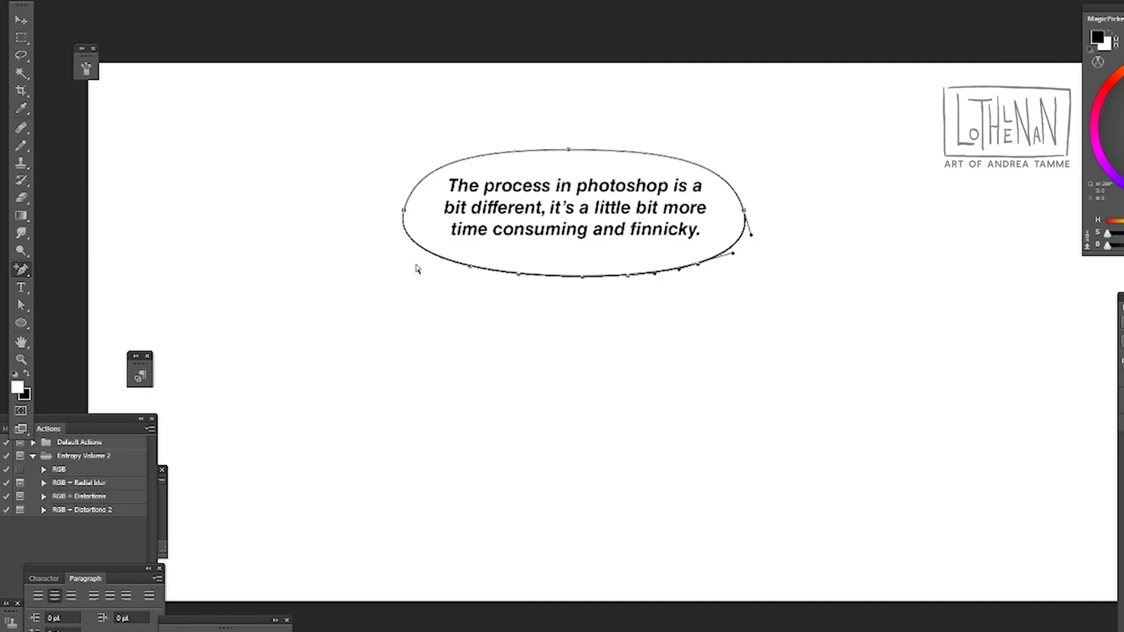
{"action": "left_click", "coordinate": [470, 272]}
{"action": "left_click_drag", "start_coordinate": [470, 273], "coordinate": [500, 261]}
{"action": "left_click_drag", "start_coordinate": [582, 276], "coordinate": [575, 266]}
{"action": "left_click", "coordinate": [430, 262]}
{"action": "mouse_move", "coordinate": [430, 262]}
{"action": "left_mouse_down"}
{"action": "mouse_move", "coordinate": [435, 253]}
{"action": "mouse_move", "coordinate": [412, 243]}
{"action": "mouse_move", "coordinate": [410, 254]}
{"action": "left_mouse_up"}
{"action": "mouse_move", "coordinate": [627, 275]}
{"action": "left_mouse_down"}
{"action": "mouse_move", "coordinate": [609, 287]}
{"action": "mouse_move", "coordinate": [656, 271]}
{"action": "mouse_move", "coordinate": [645, 266]}
{"action": "left_mouse_up"}
{"action": "mouse_move", "coordinate": [697, 265]}
{"action": "left_mouse_down"}
{"action": "mouse_move", "coordinate": [680, 272]}
{"action": "mouse_move", "coordinate": [718, 284]}
{"action": "mouse_move", "coordinate": [704, 279]}
{"action": "mouse_move", "coordinate": [702, 255]}
{"action": "left_mouse_up"}
{"action": "left_click", "coordinate": [704, 270]}
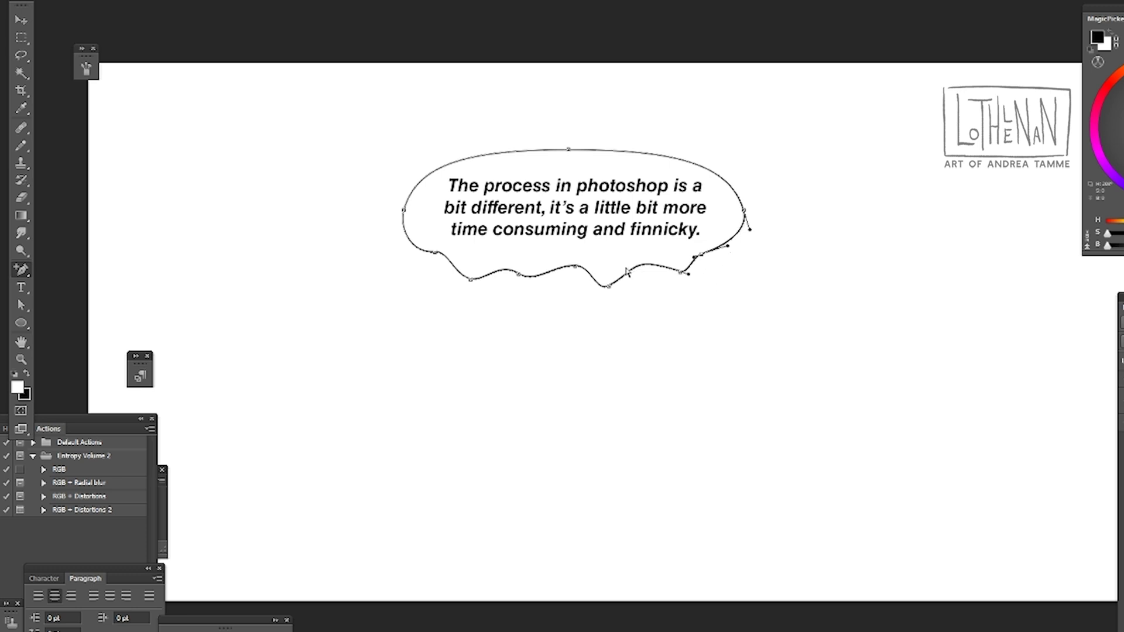
{"action": "left_click_drag", "start_coordinate": [609, 286], "coordinate": [609, 280]}
{"action": "left_click_drag", "start_coordinate": [519, 273], "coordinate": [472, 272]}
- Pull the bubble's left and right side anchors and handles inward to smooth the curves around the text
{"action": "mouse_move", "coordinate": [404, 210]}
{"action": "left_mouse_down"}
{"action": "mouse_move", "coordinate": [416, 190]}
{"action": "mouse_move", "coordinate": [413, 203]}
{"action": "left_mouse_up"}
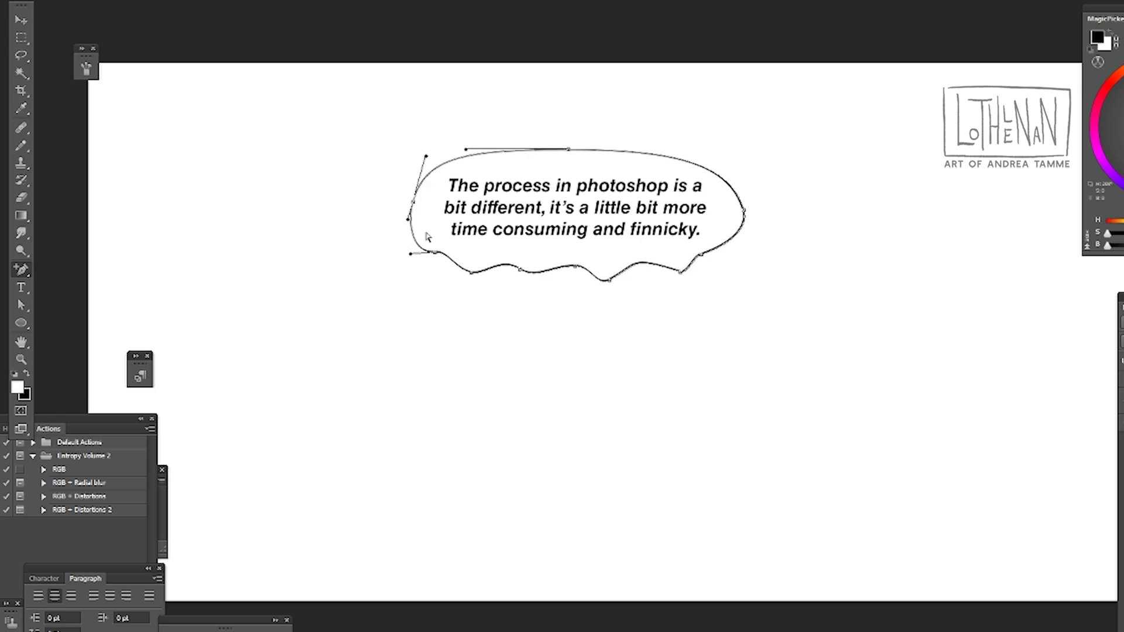
{"action": "left_click_drag", "start_coordinate": [412, 252], "coordinate": [417, 241]}
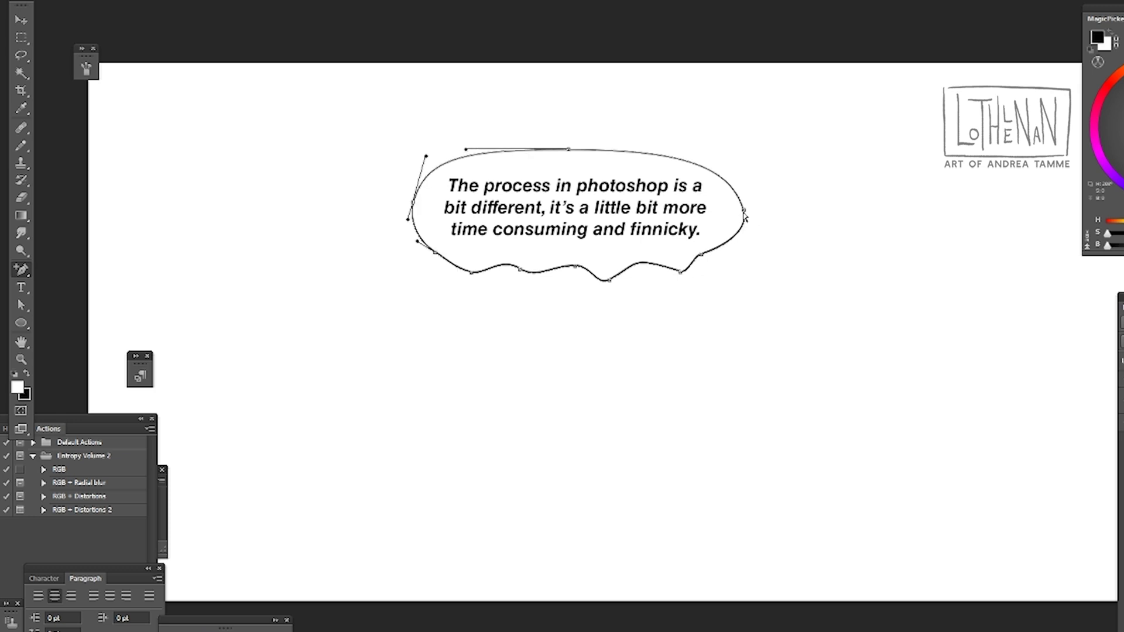
{"action": "left_click_drag", "start_coordinate": [744, 212], "coordinate": [736, 202]}
{"action": "left_click_drag", "start_coordinate": [727, 242], "coordinate": [721, 239]}
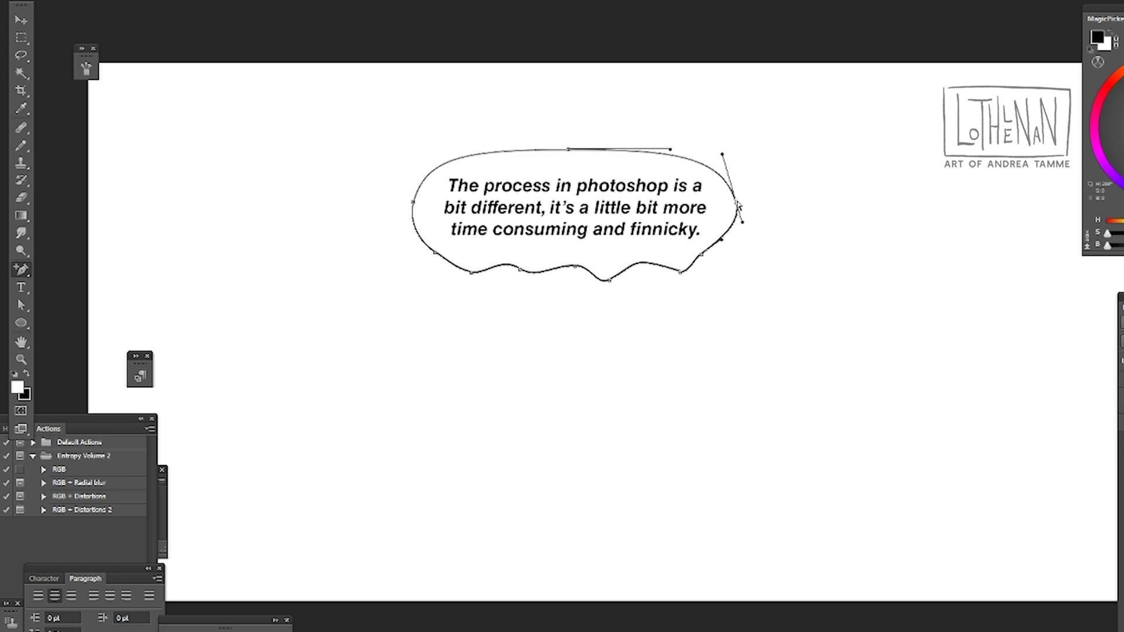
{"action": "left_click_drag", "start_coordinate": [721, 156], "coordinate": [710, 147]}
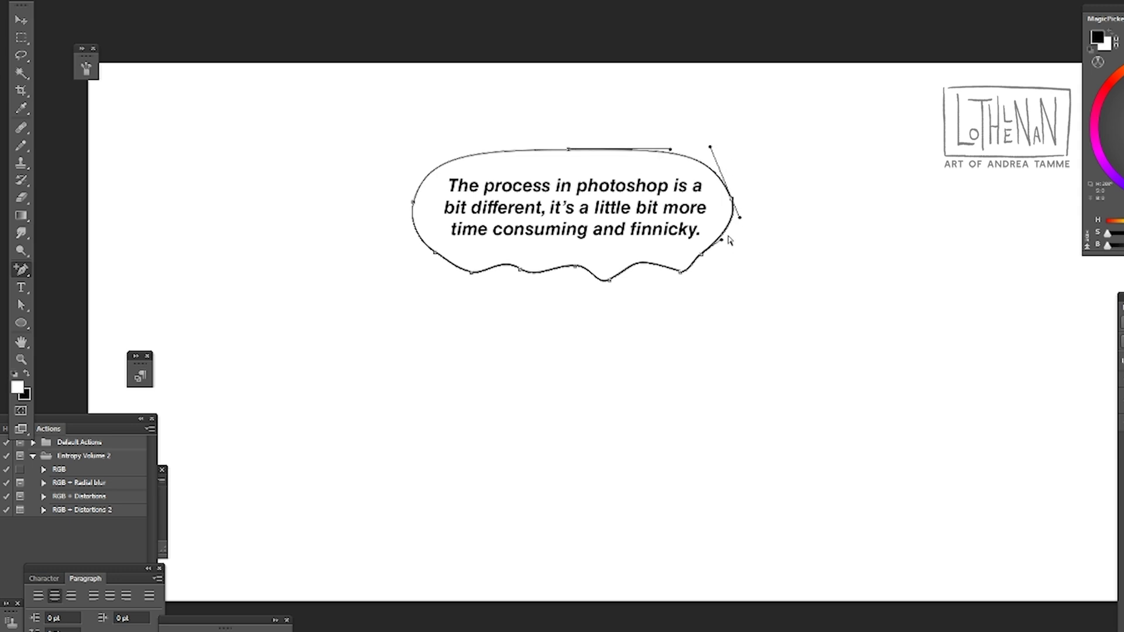
- Draw a smaller ellipse overlapping the bubble's lower right edge, shift it slightly left, and merge both ellipse shape layers
{"action": "left_click", "coordinate": [21, 322]}
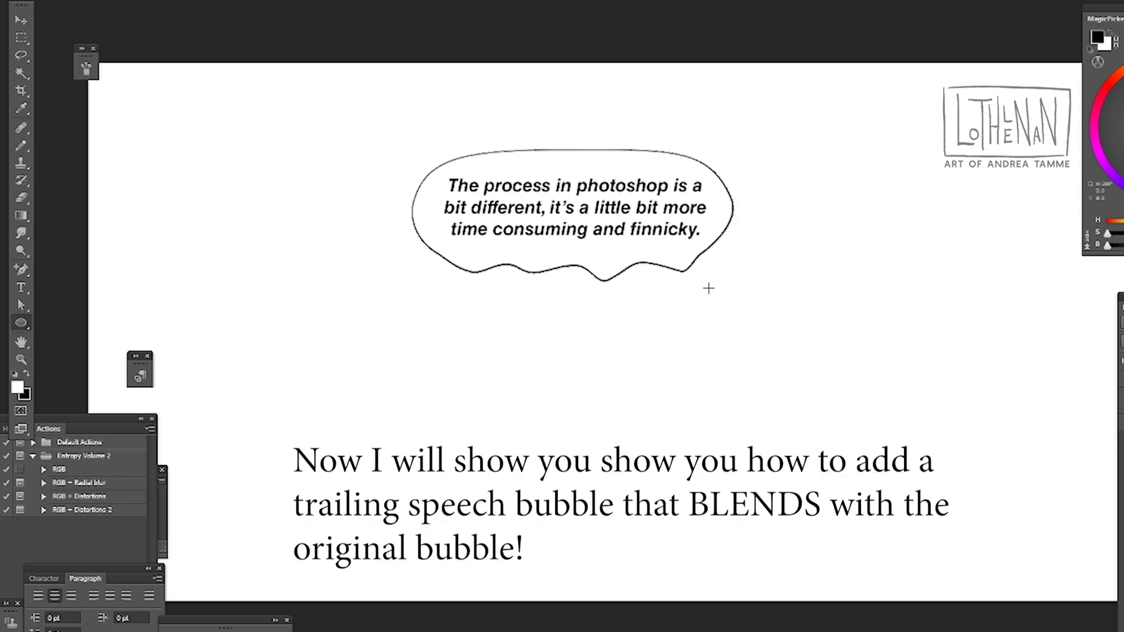
{"action": "mouse_move", "coordinate": [618, 247]}
{"action": "left_mouse_down"}
{"action": "mouse_move", "coordinate": [722, 321]}
{"action": "mouse_move", "coordinate": [728, 339]}
{"action": "left_mouse_up"}
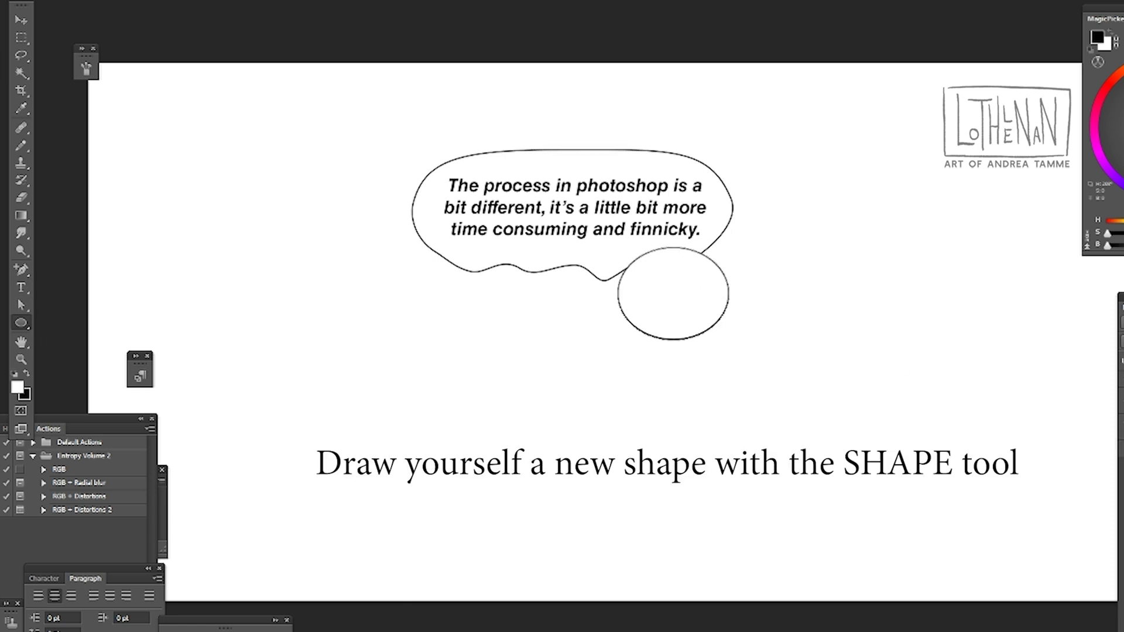
{"action": "left_click", "coordinate": [21, 19]}
{"action": "left_click_drag", "start_coordinate": [643, 308], "coordinate": [628, 306]}
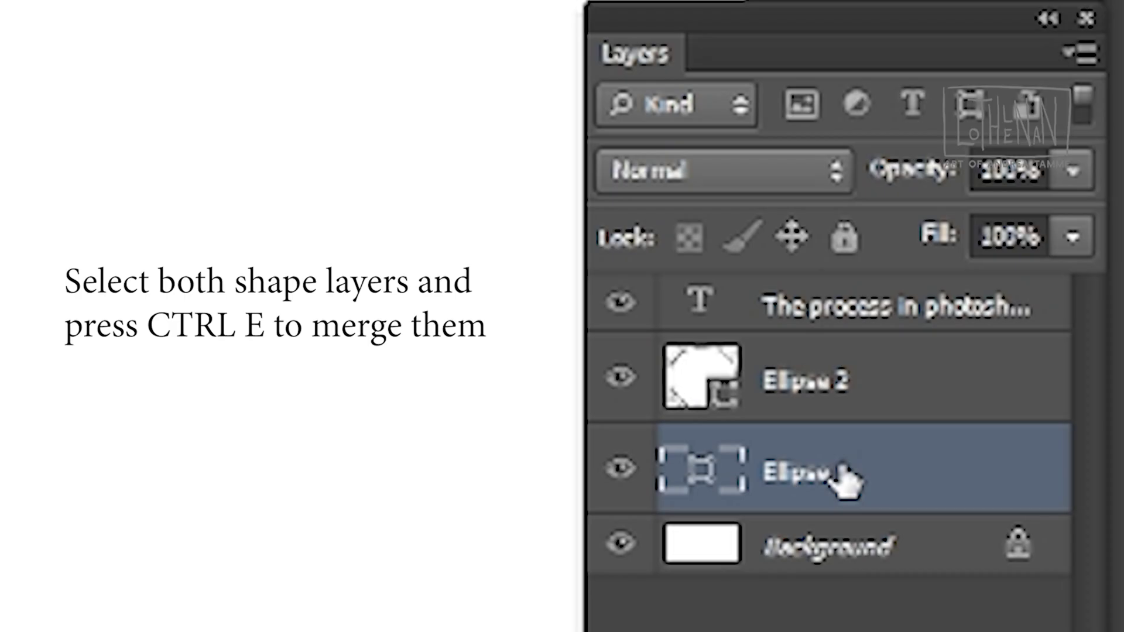
{"action": "left_click", "coordinate": [802, 467], "text": "shift"}
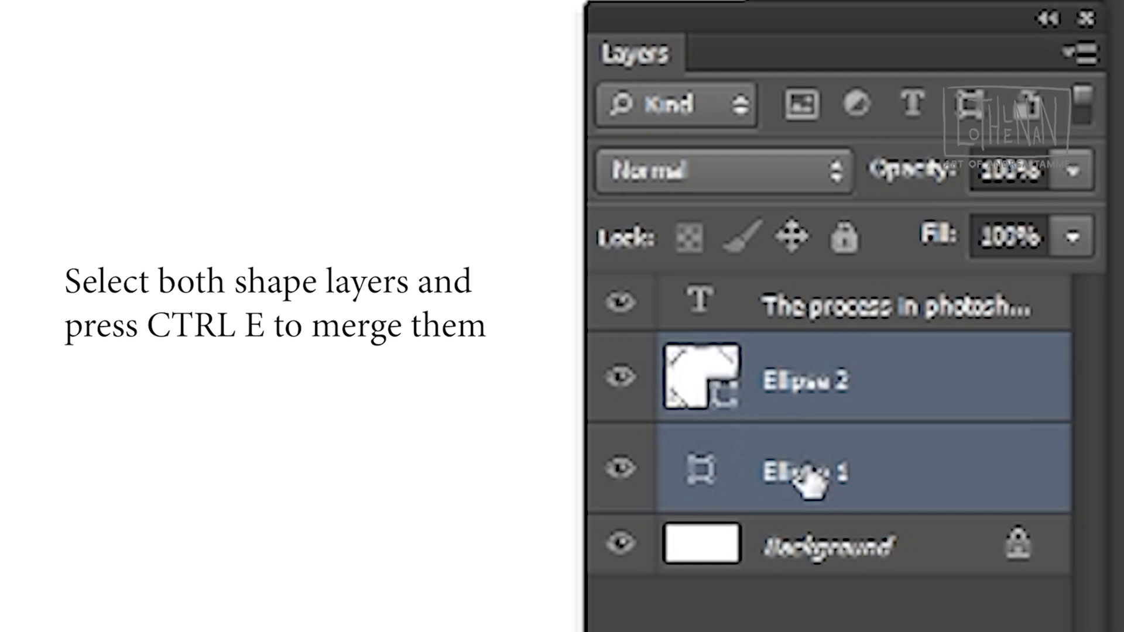
{"action": "key", "text": "ctrl+e"}
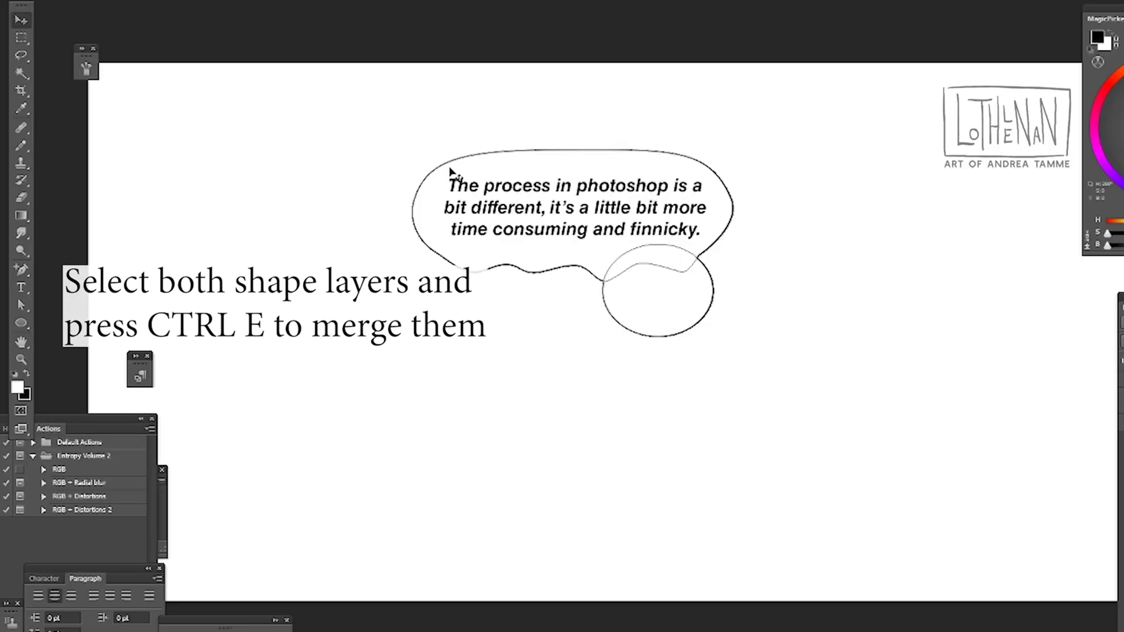
- Add the text "But it does the job" in its own frame over the small trailing bubble
{"action": "left_click", "coordinate": [21, 288]}
{"action": "left_click", "coordinate": [675, 297]}
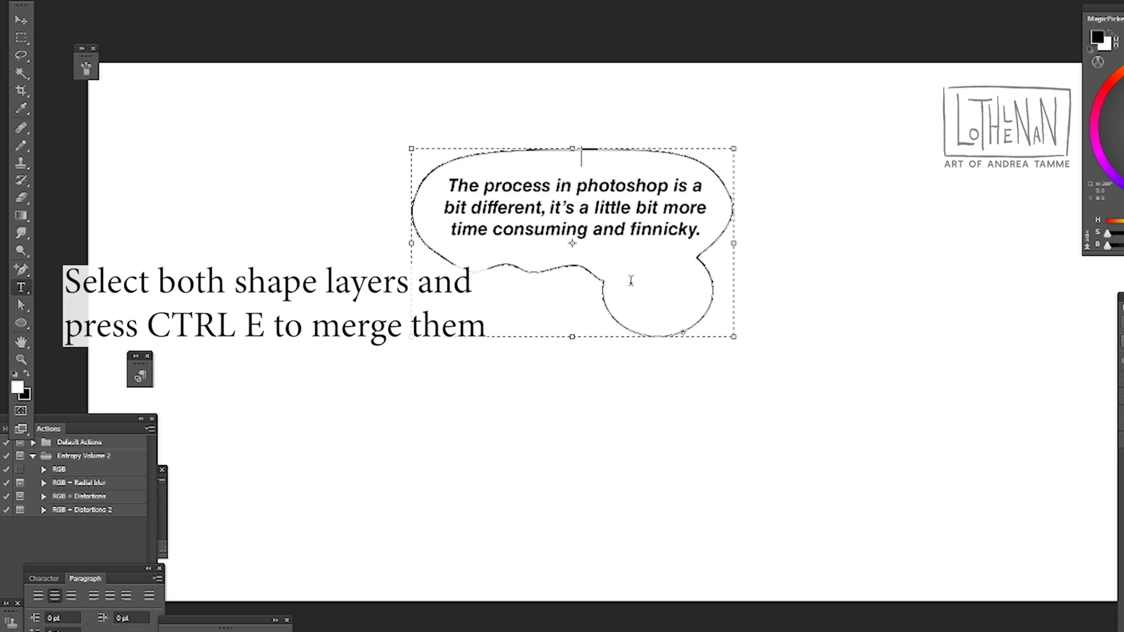
{"action": "key", "text": "Escape"}
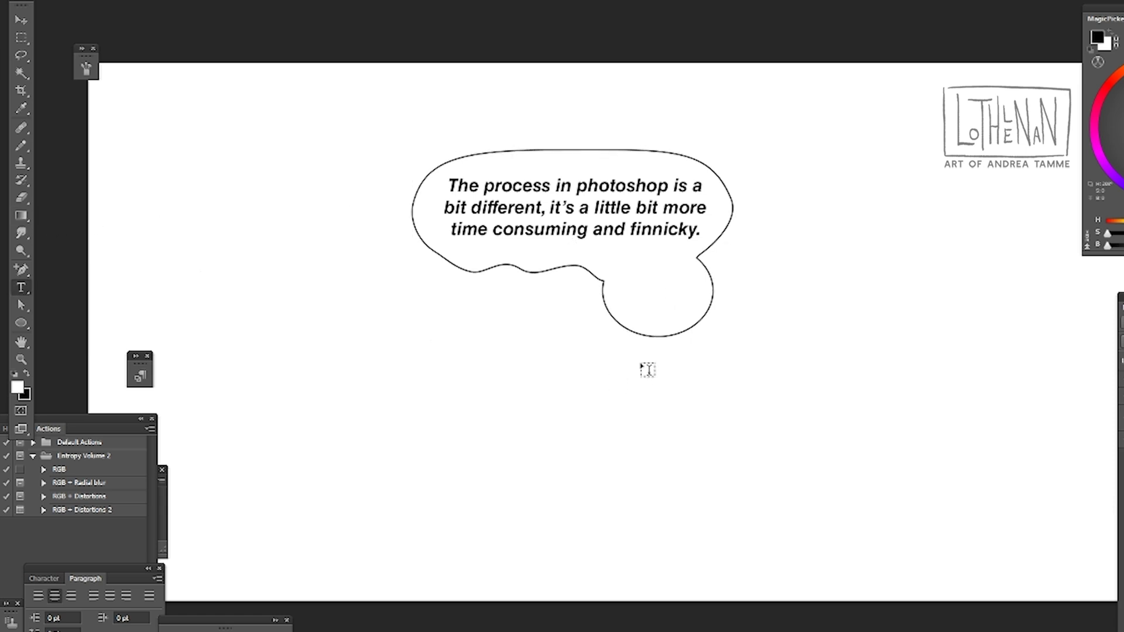
{"action": "left_click_drag", "start_coordinate": [599, 346], "coordinate": [713, 260]}
{"action": "type", "text": "But it does the job"}
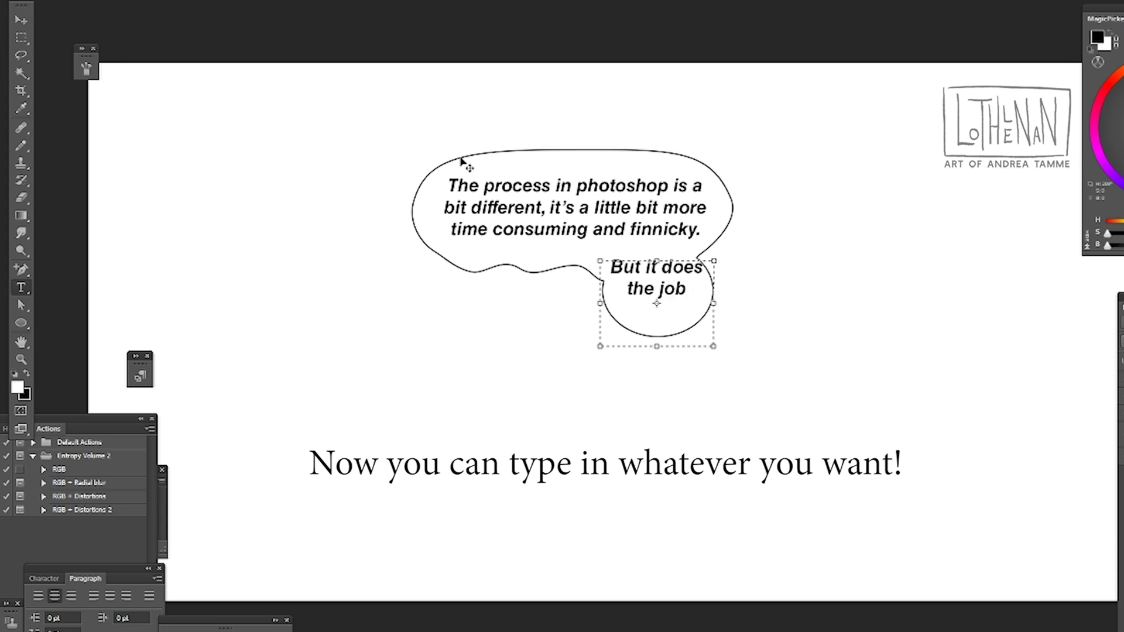
- Scale the "But it does the job" text down slightly and position it inside the small bubble
{"action": "left_click", "coordinate": [21, 19]}
{"action": "left_click_drag", "start_coordinate": [616, 313], "coordinate": [606, 347]}
{"action": "left_click_drag", "start_coordinate": [673, 309], "coordinate": [674, 304]}
{"action": "key", "text": "Return"}
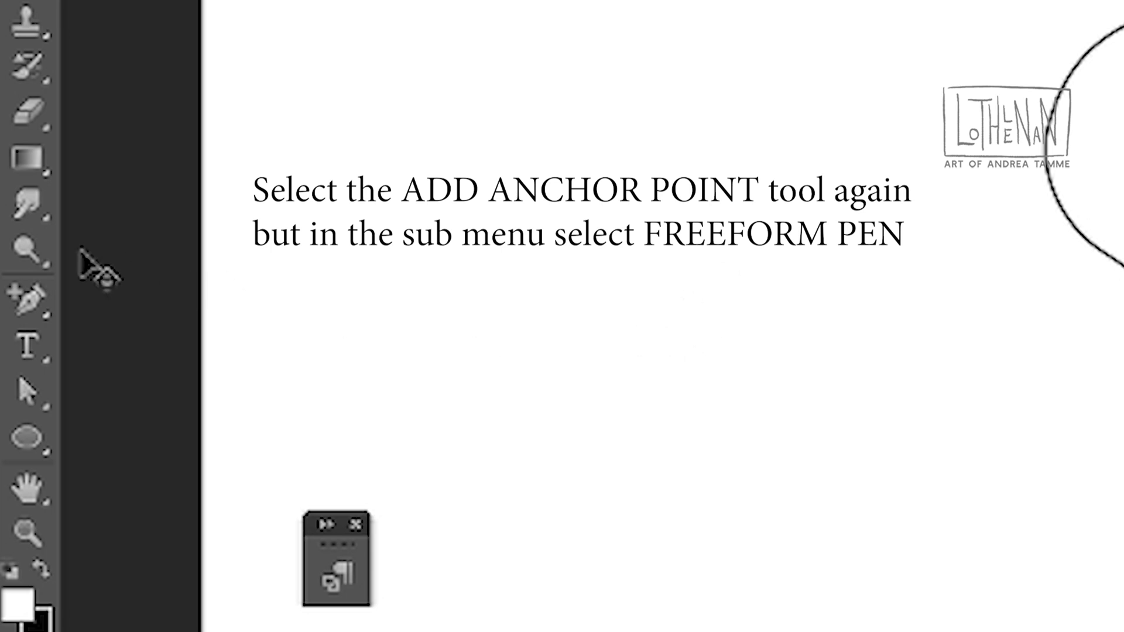
- Draw a curved, tapering tail from inside the small bubble with the Freeform Pen and merge its shape layer with the bubble
{"action": "left_click", "coordinate": [23, 314]}
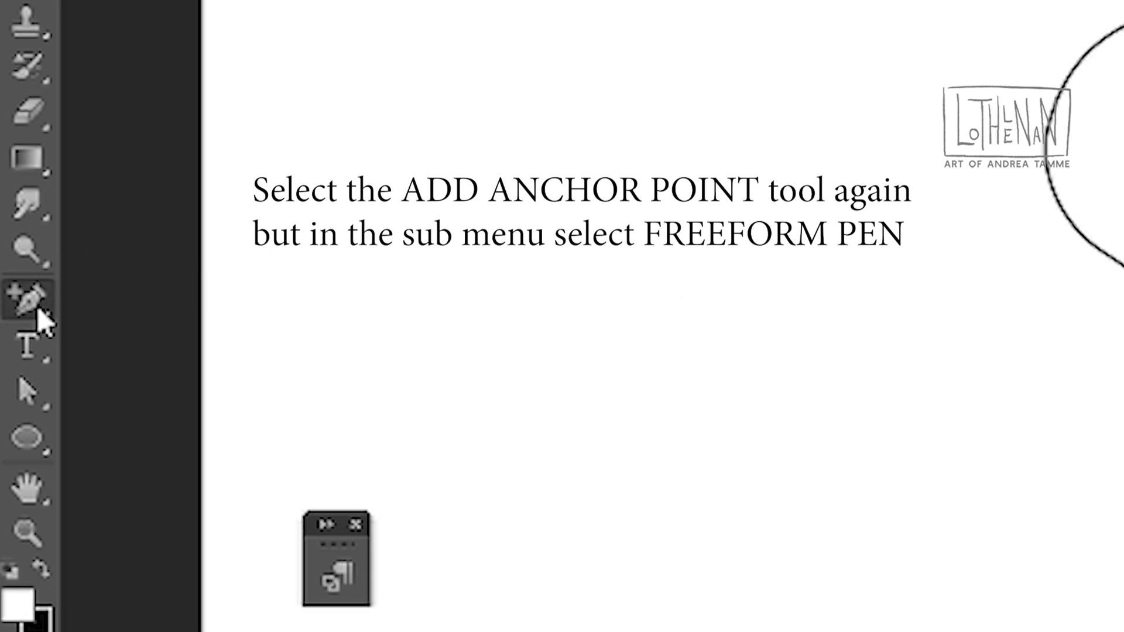
{"action": "right_click", "coordinate": [38, 307]}
{"action": "left_click", "coordinate": [205, 338]}
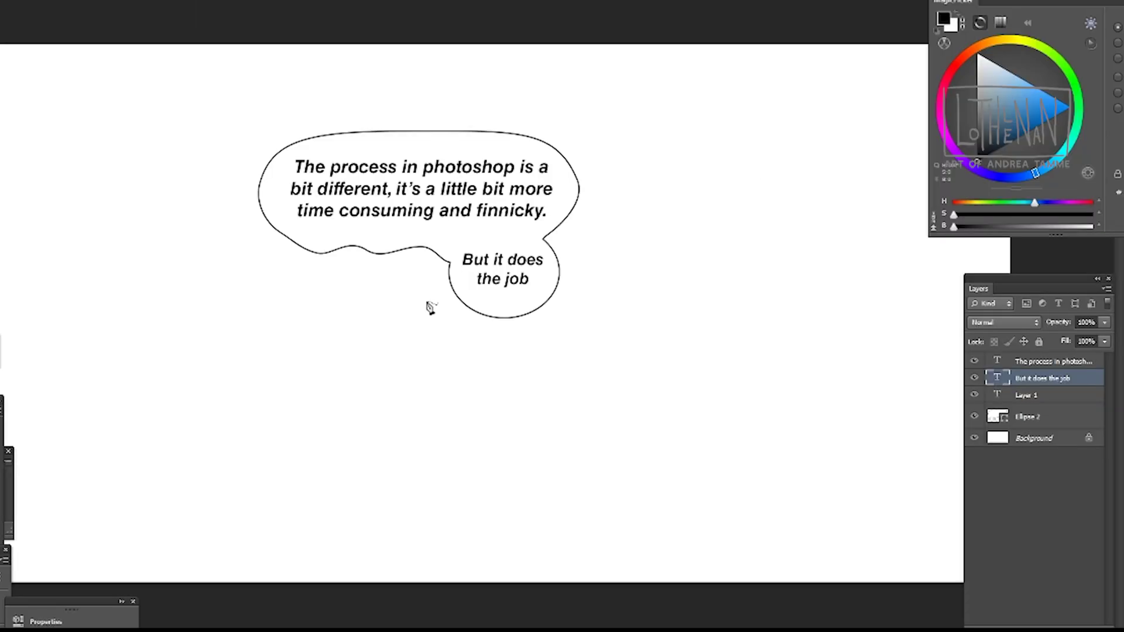
{"action": "left_click", "coordinate": [1036, 419]}
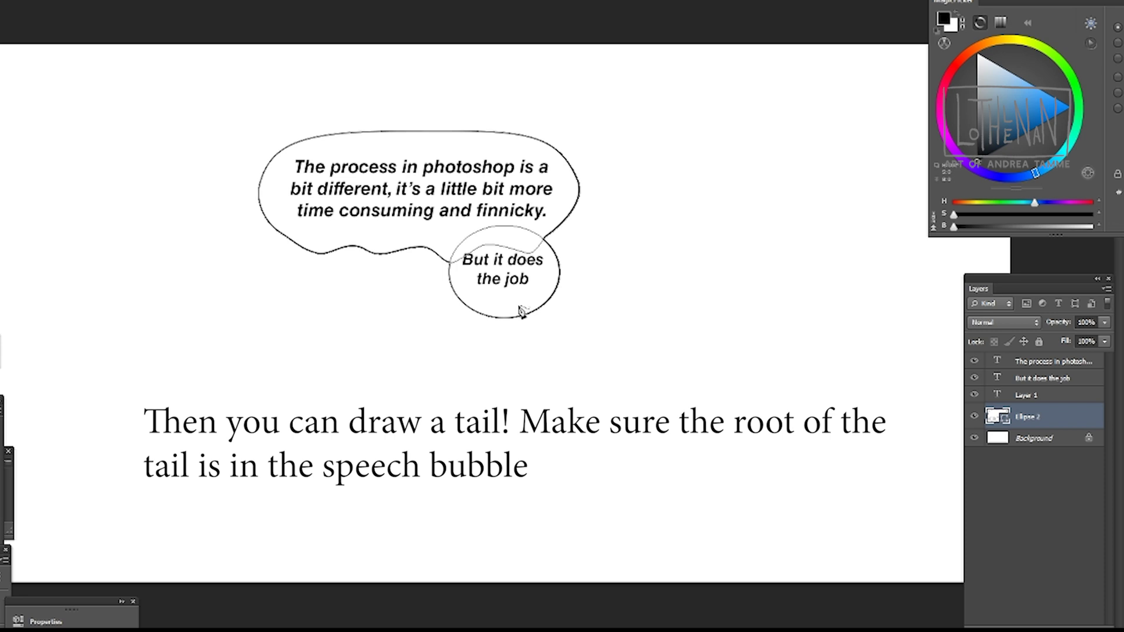
{"action": "mouse_move", "coordinate": [538, 332]}
{"action": "left_mouse_down"}
{"action": "mouse_move", "coordinate": [508, 392]}
{"action": "mouse_move", "coordinate": [544, 360]}
{"action": "mouse_move", "coordinate": [553, 308]}
{"action": "mouse_move", "coordinate": [540, 296]}
{"action": "left_mouse_up"}
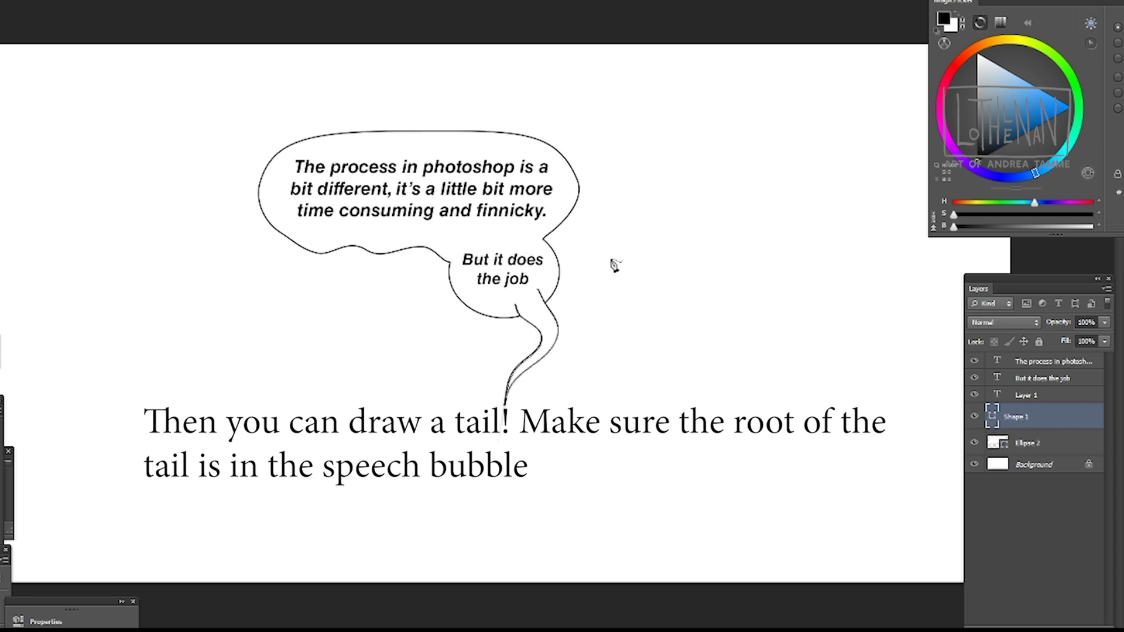
{"action": "left_click", "coordinate": [1036, 443], "text": "shift"}
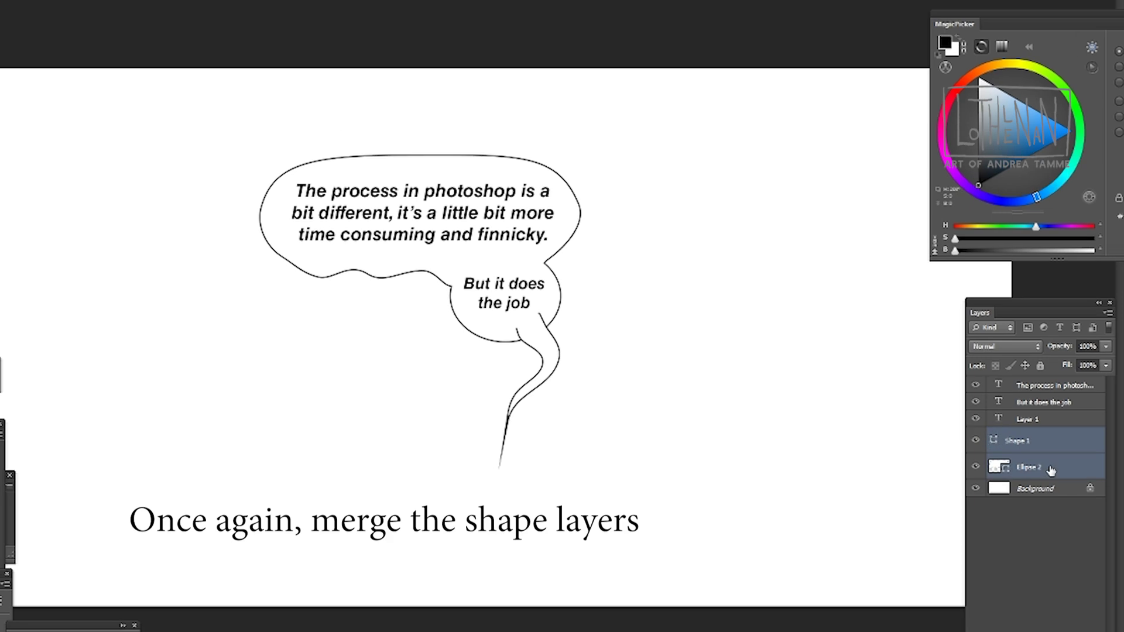
{"action": "key", "text": "ctrl+e"}
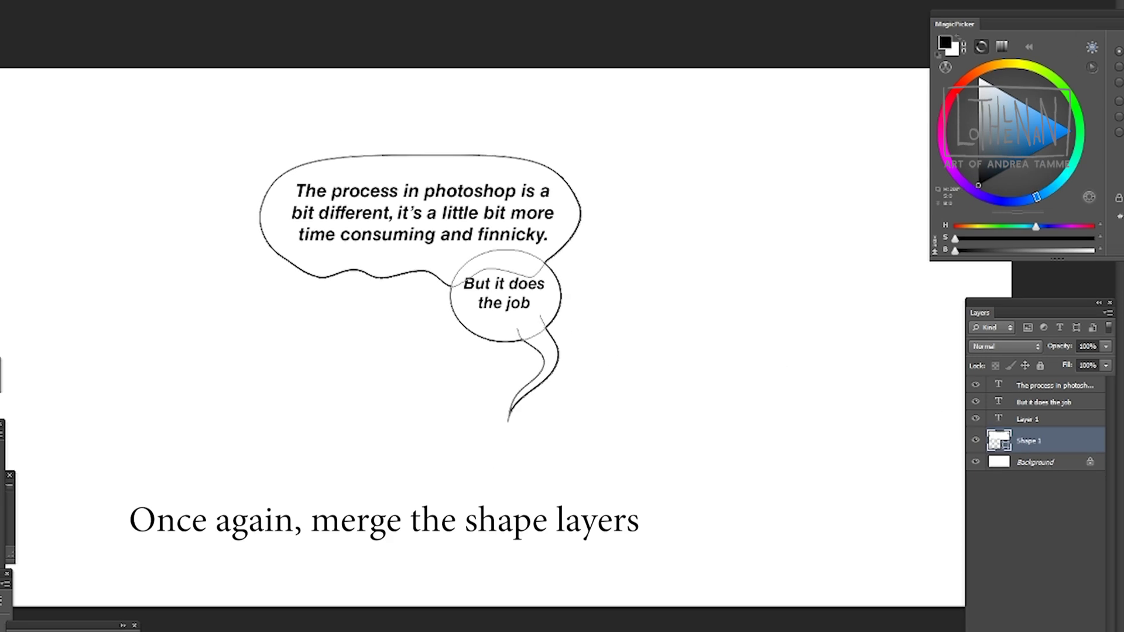
- Move the speech bubble shape and its text layers together to the upper left area of the canvas
{"action": "left_click_drag", "start_coordinate": [632, 349], "coordinate": [372, 318]}
{"action": "left_click", "coordinate": [1079, 373], "text": "shift"}
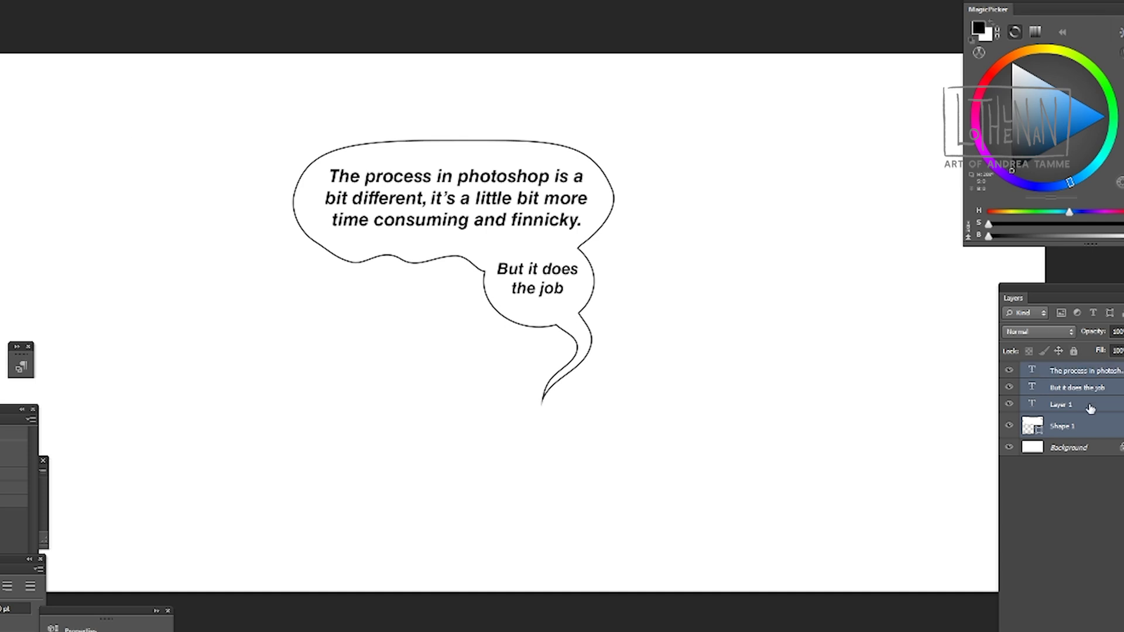
{"action": "left_click_drag", "start_coordinate": [559, 269], "coordinate": [249, 250]}
{"action": "left_click", "coordinate": [587, 283]}
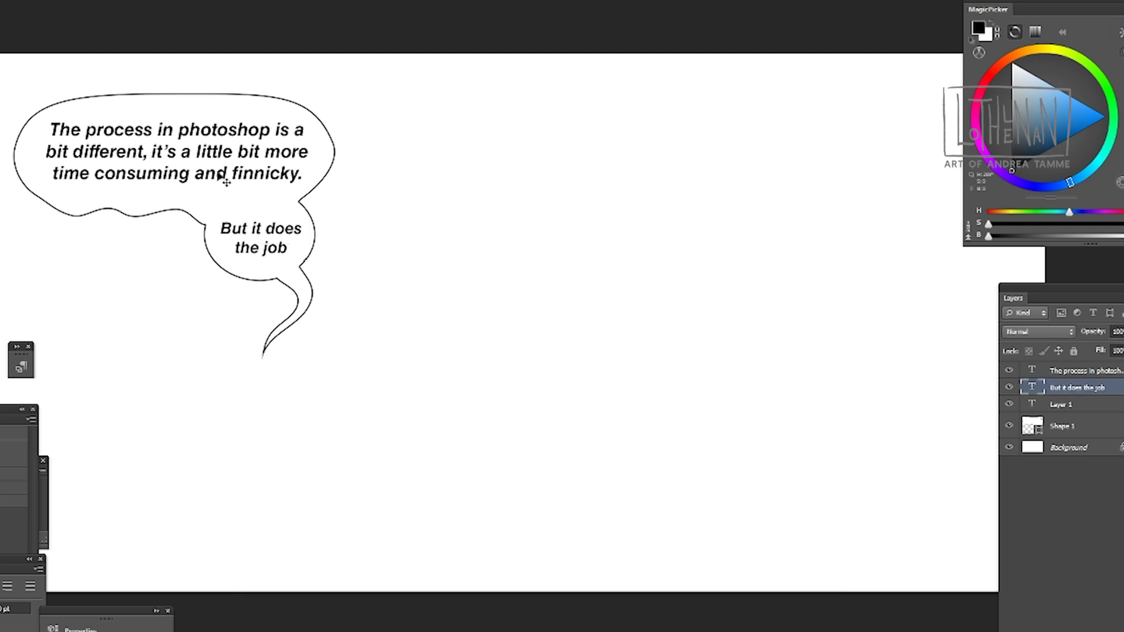
{"action": "left_click_drag", "start_coordinate": [218, 171], "coordinate": [216, 179]}
{"action": "left_click_drag", "start_coordinate": [350, 205], "coordinate": [350, 198]}
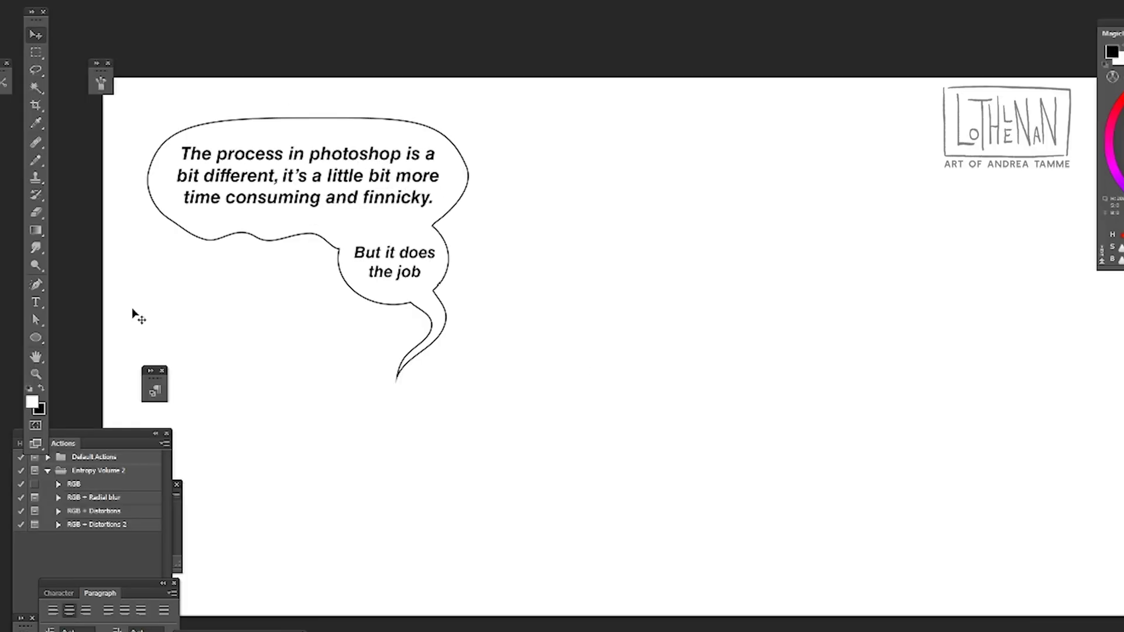
- Reshape the bubble tail with the Direct Selection tool, adjusting its upper inner anchor point and the curve's middle node
{"action": "left_click", "coordinate": [413, 305]}
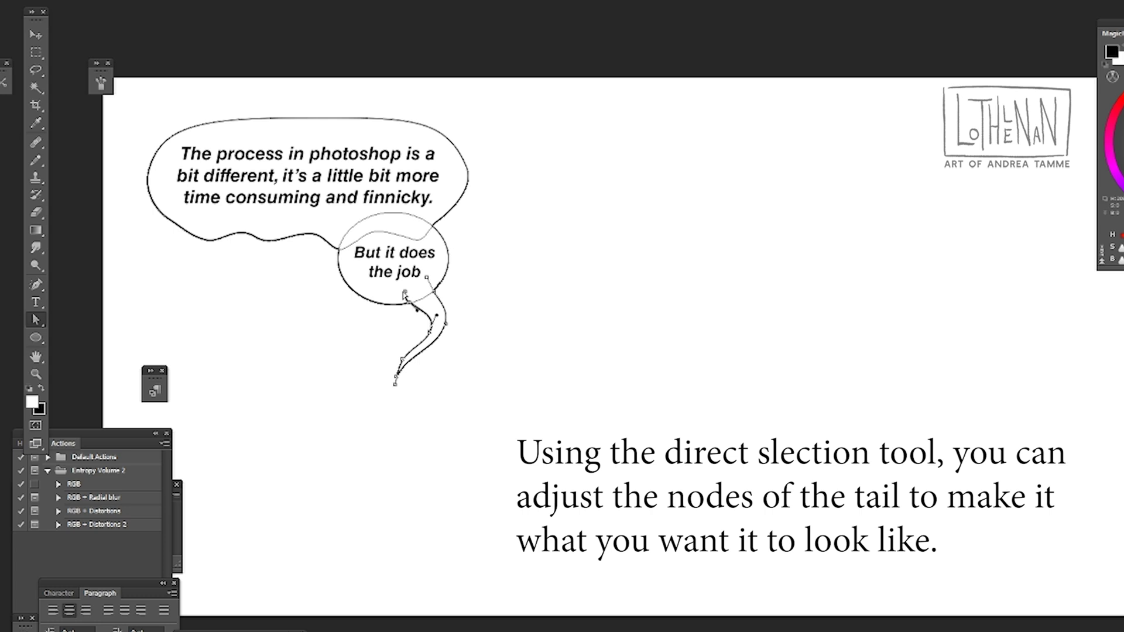
{"action": "left_click", "coordinate": [407, 305]}
{"action": "left_click_drag", "start_coordinate": [399, 308], "coordinate": [416, 314]}
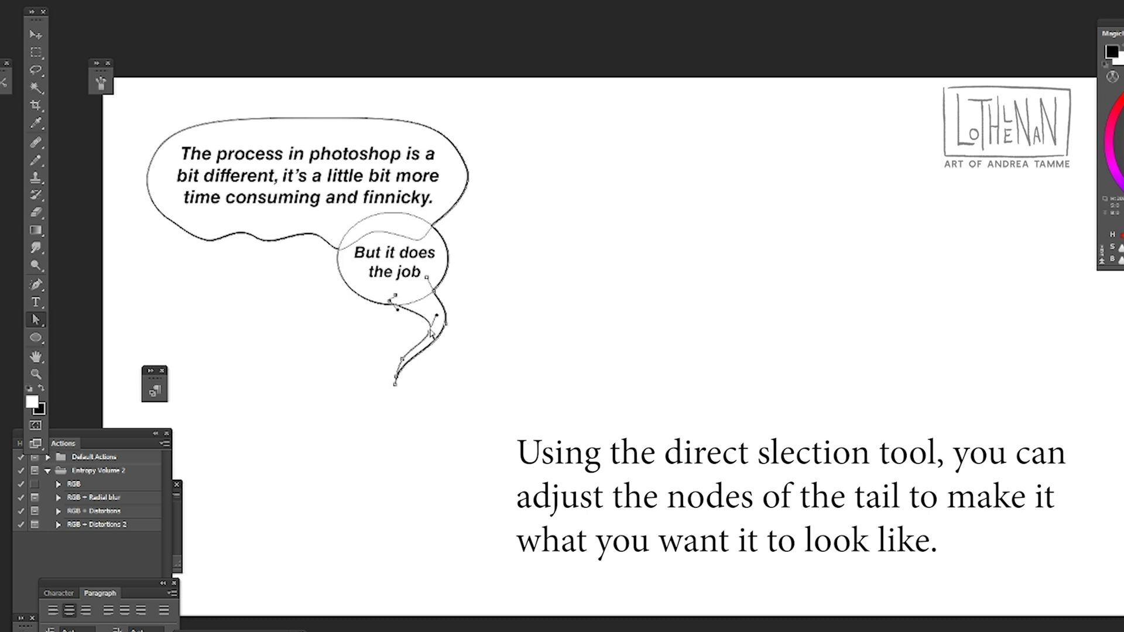
{"action": "mouse_move", "coordinate": [431, 332]}
{"action": "left_mouse_down"}
{"action": "mouse_move", "coordinate": [428, 320]}
{"action": "mouse_move", "coordinate": [422, 347]}
{"action": "mouse_move", "coordinate": [432, 318]}
{"action": "left_mouse_up"}
{"action": "left_click", "coordinate": [467, 362]}
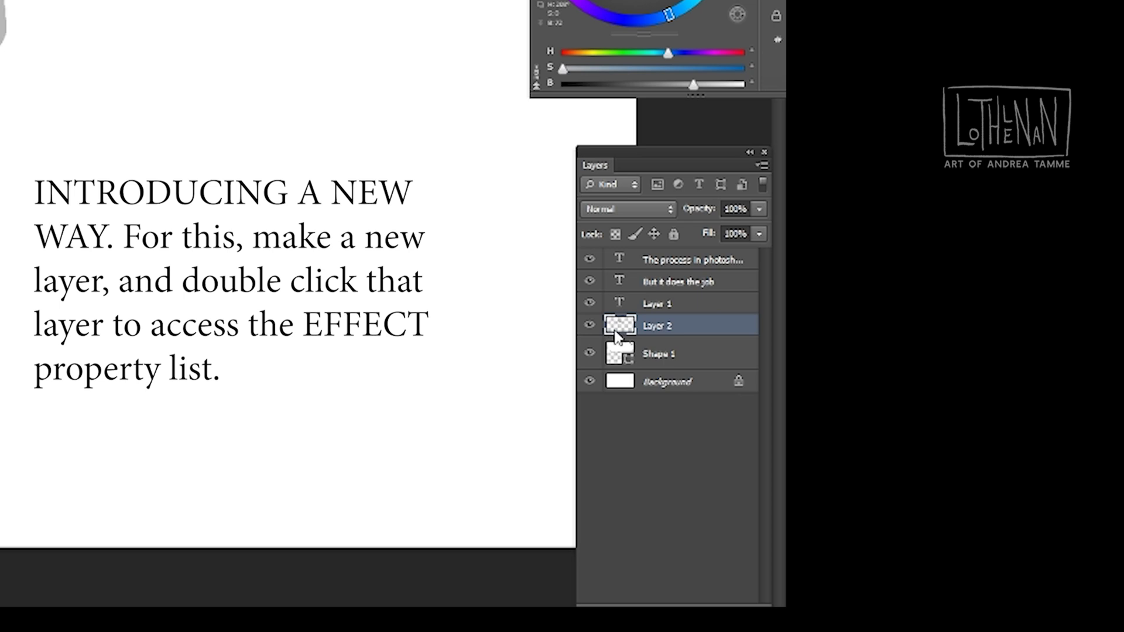
- Give Layer 2 a 3 px black outside Stroke effect and paint a grey oval bubble beside the first one
{"action": "double_click", "coordinate": [616, 338]}
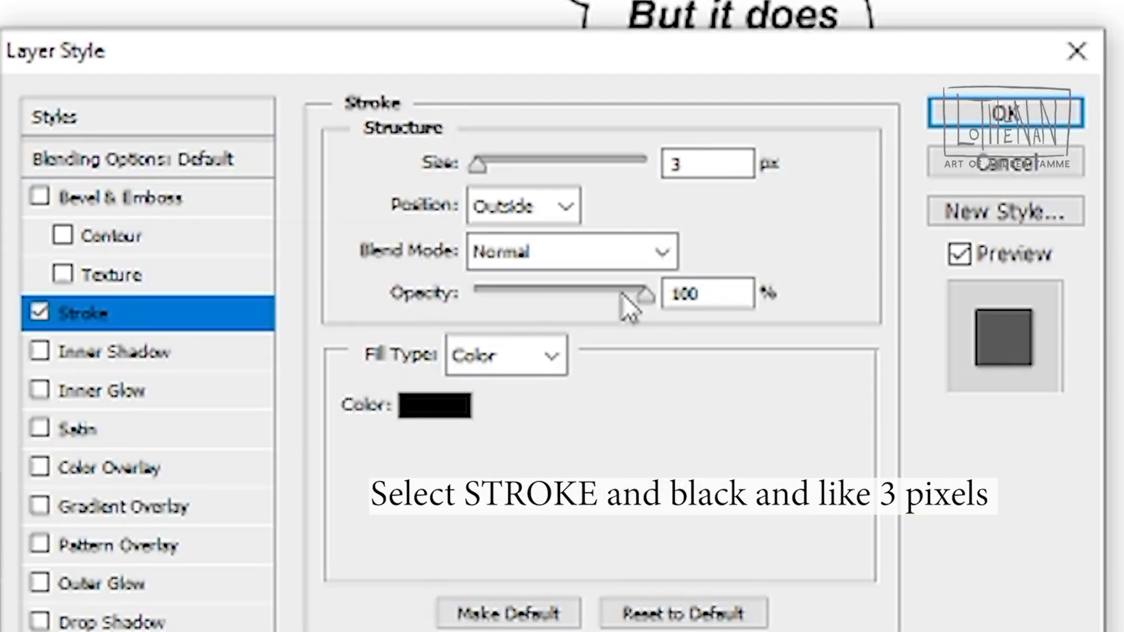
{"action": "left_click", "coordinate": [1042, 103]}
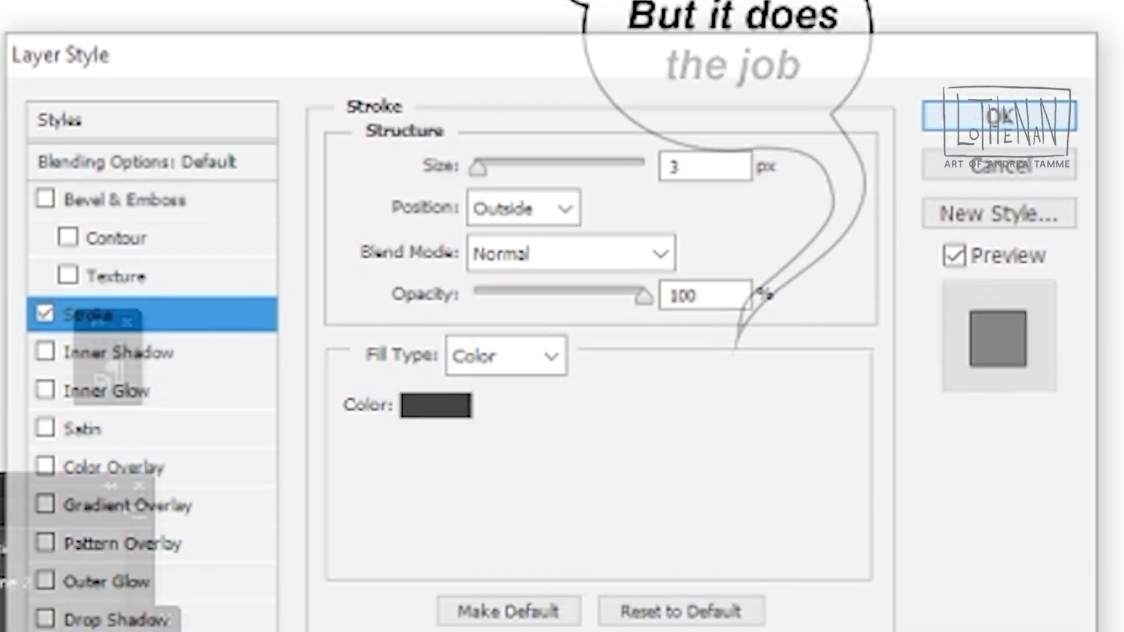
{"action": "mouse_move", "coordinate": [577, 211]}
{"action": "left_mouse_down"}
{"action": "mouse_move", "coordinate": [617, 220]}
{"action": "mouse_move", "coordinate": [550, 234]}
{"action": "mouse_move", "coordinate": [632, 220]}
{"action": "mouse_move", "coordinate": [589, 249]}
{"action": "mouse_move", "coordinate": [549, 207]}
{"action": "mouse_move", "coordinate": [544, 231]}
{"action": "mouse_move", "coordinate": [618, 209]}
{"action": "mouse_move", "coordinate": [520, 234]}
{"action": "left_mouse_up"}
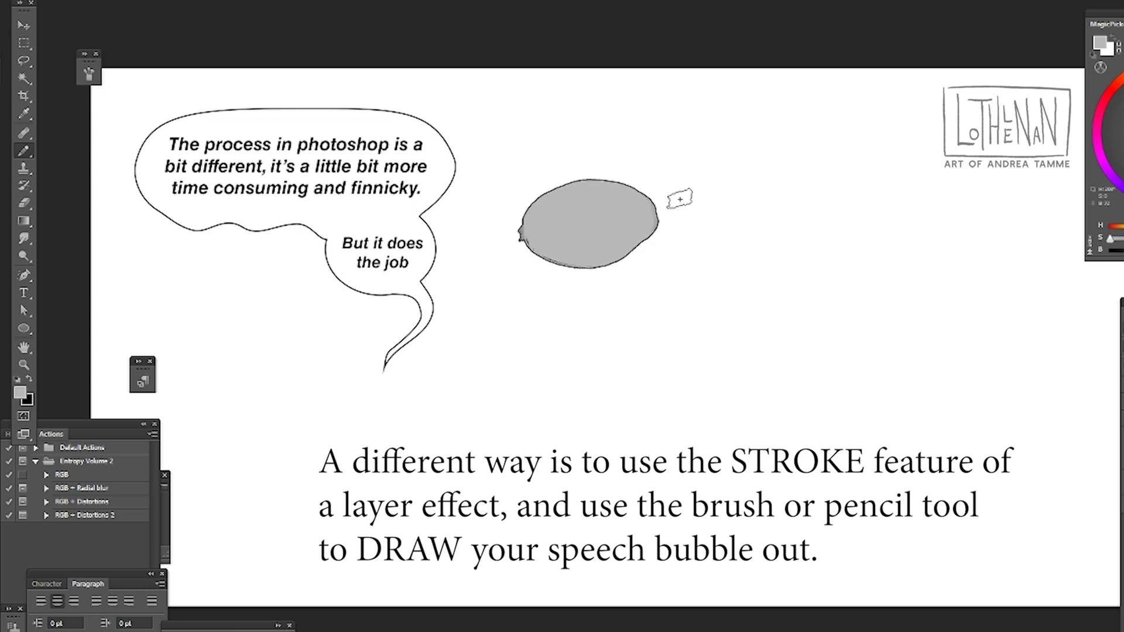
- Clean up the grey bubble's uneven edges with a 19 px hard round eraser
{"action": "key", "text": "w"}
{"action": "key", "text": "e"}
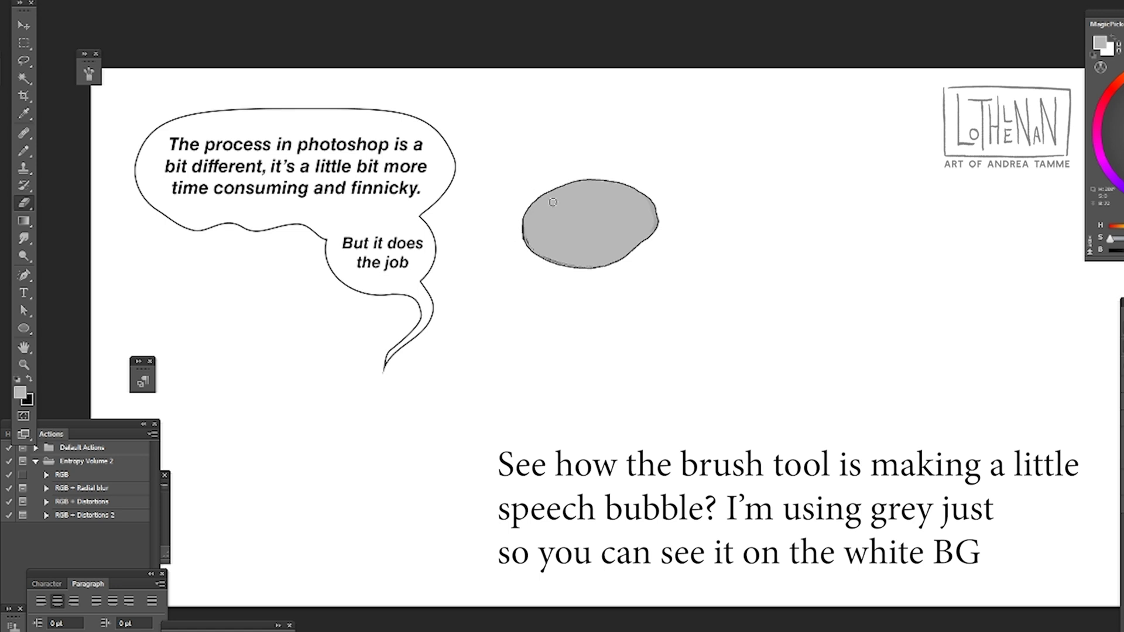
{"action": "right_click", "coordinate": [570, 211]}
{"action": "left_click", "coordinate": [596, 377]}
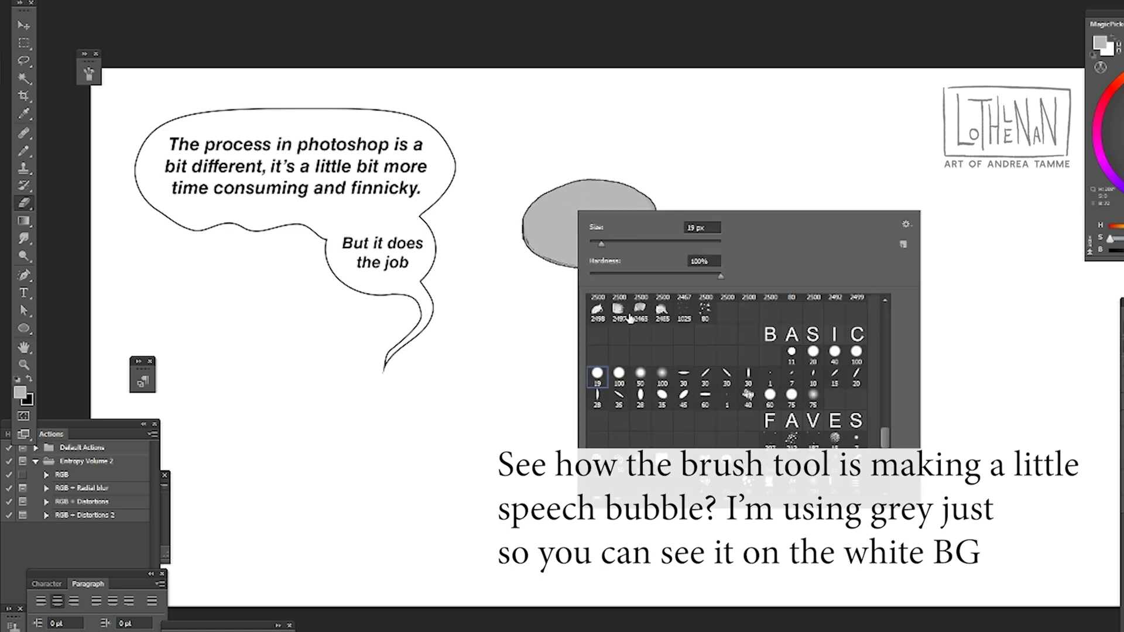
{"action": "left_click", "coordinate": [510, 204]}
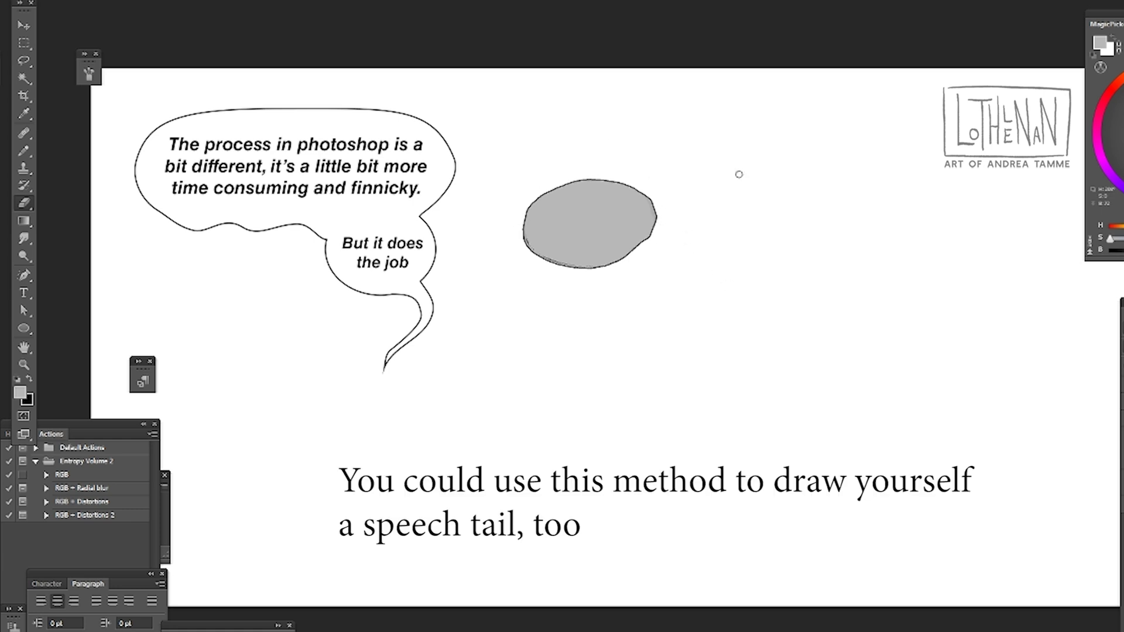
- Try to paint a short tail below the grey bubble's lower right edge with the brush
{"action": "key", "text": "b"}
{"action": "right_click", "coordinate": [641, 234]}
{"action": "left_click", "coordinate": [665, 264]}
{"action": "left_click", "coordinate": [630, 268]}
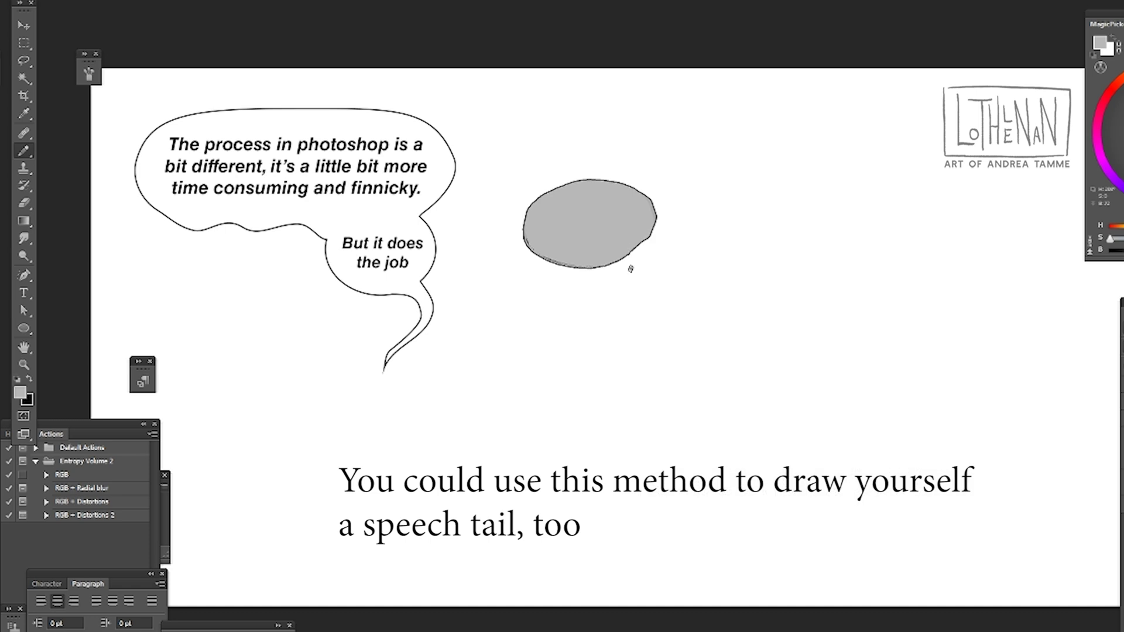
{"action": "left_click_drag", "start_coordinate": [631, 253], "coordinate": [625, 296]}
{"action": "key", "text": "ctrl+z"}
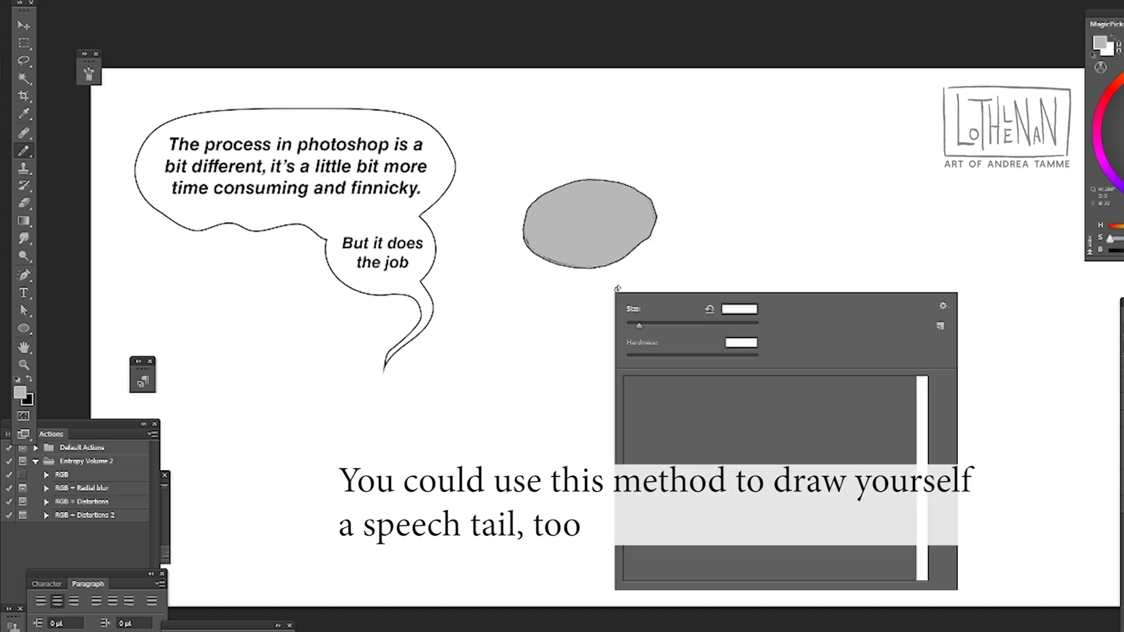
{"action": "key", "text": "Escape"}
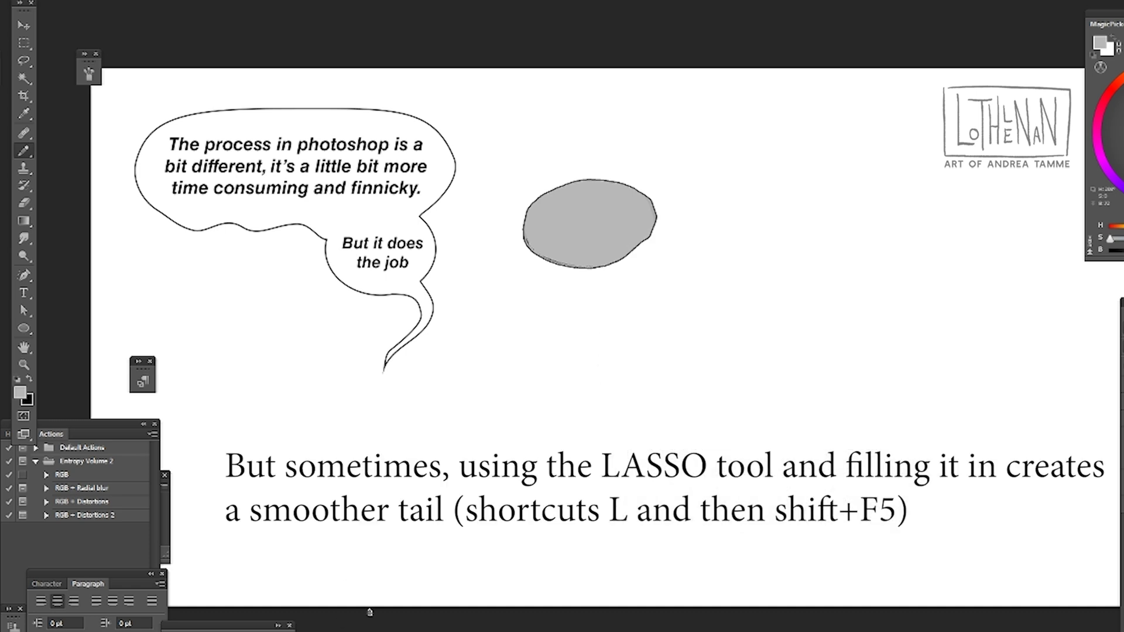
- Outline a narrow pointed tail at the grey bubble's lower right edge with the Lasso, fill it grey and deselect
{"action": "key", "text": "l"}
{"action": "mouse_move", "coordinate": [628, 250]}
{"action": "left_mouse_down"}
{"action": "mouse_move", "coordinate": [615, 294]}
{"action": "mouse_move", "coordinate": [640, 224]}
{"action": "left_mouse_up"}
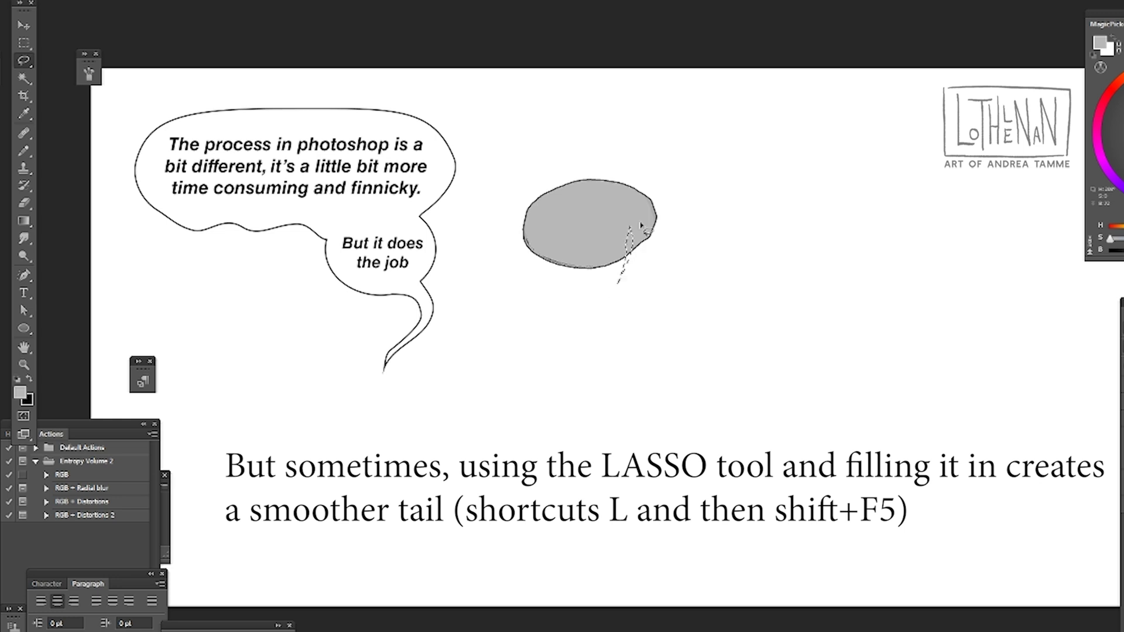
{"action": "key", "text": "shift+F5"}
{"action": "key", "text": "Return"}
{"action": "key", "text": "ctrl+d"}
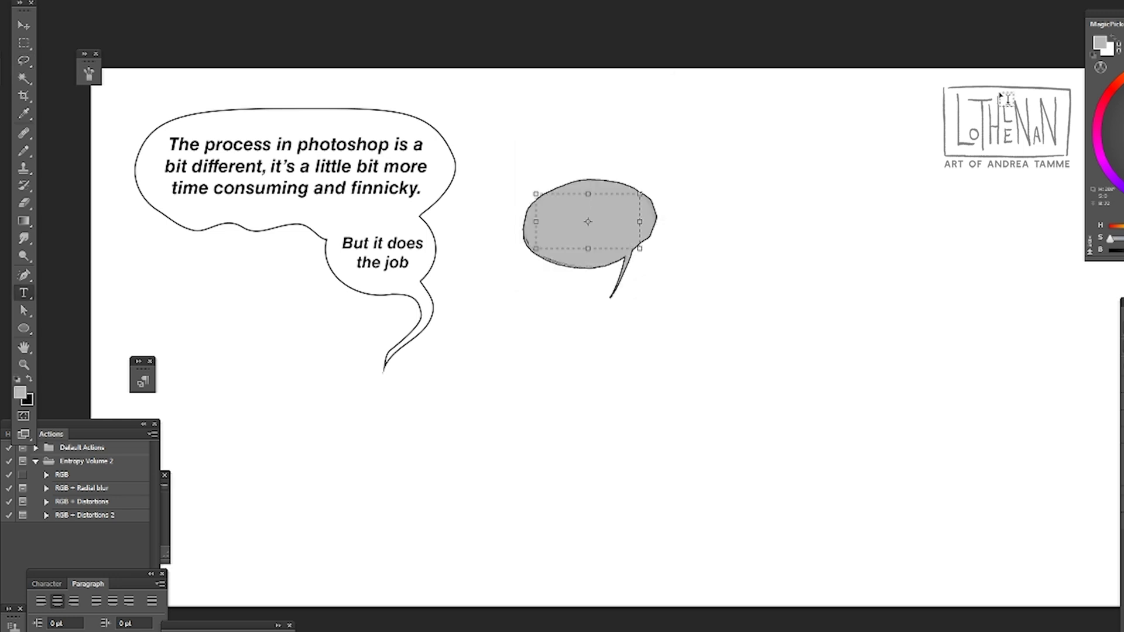
- Add the text "If you prefer you can do it this way too" inside the grey bubble
{"action": "type", "text": "If you prefer"}
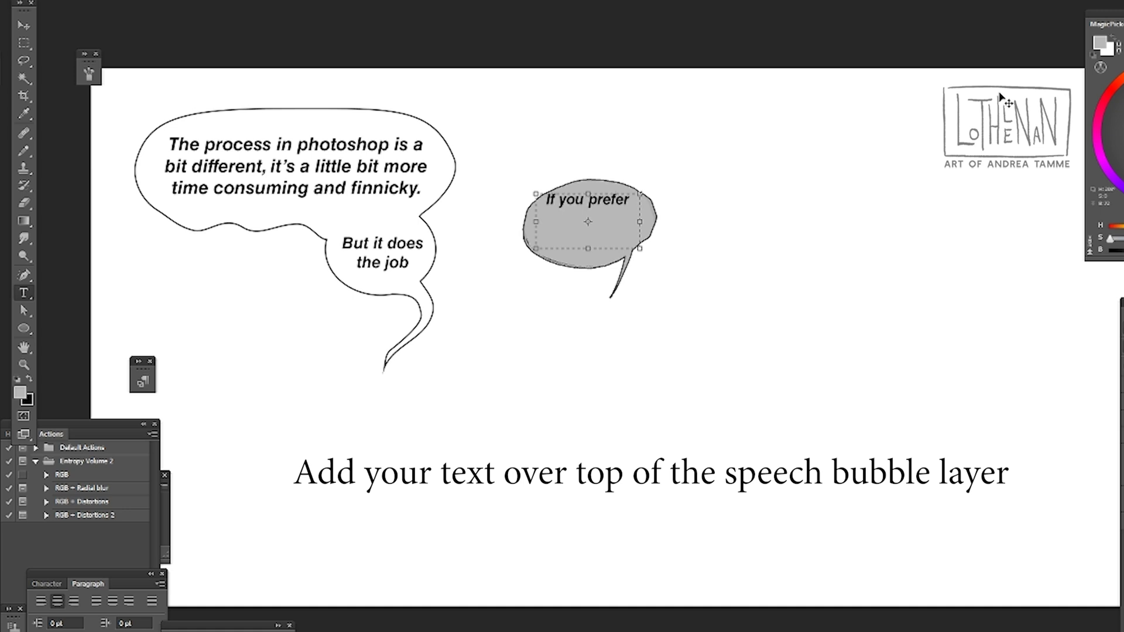
{"action": "type", "text": " you can do it this "}
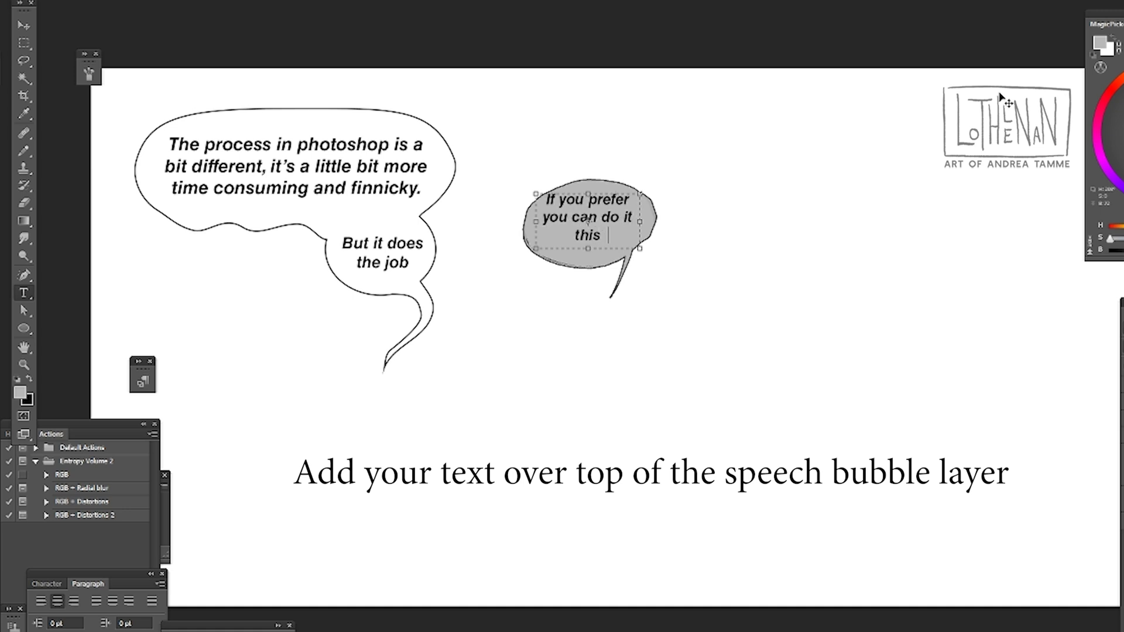
{"action": "type", "text": "way too"}
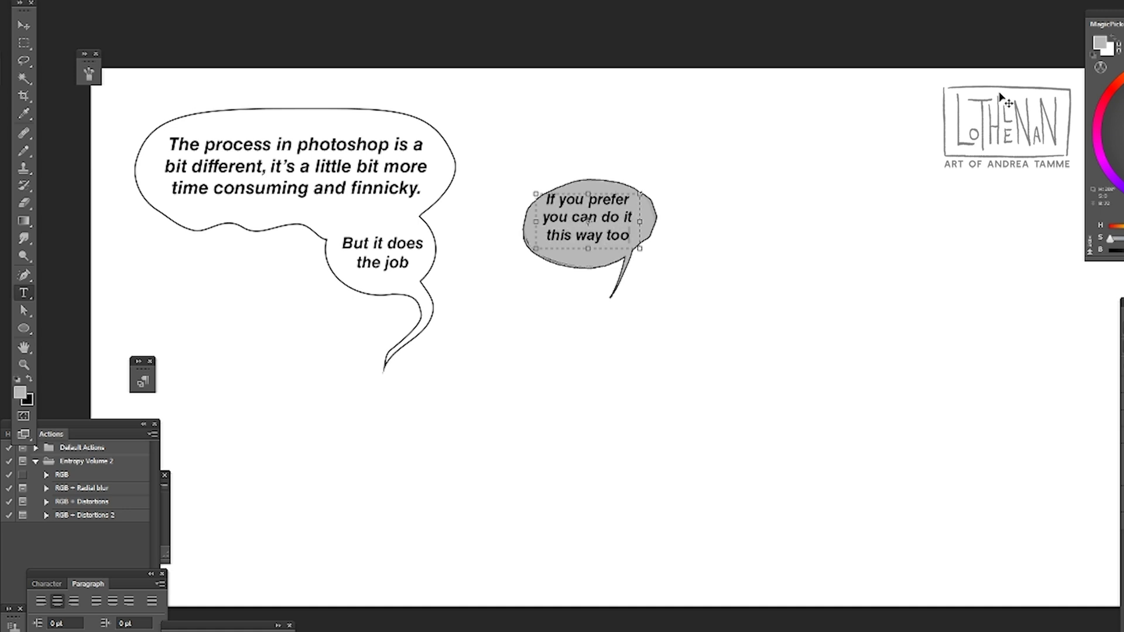
- Enlarge the grey bubble and its tail slightly so they surround the text with more room
{"action": "left_click", "coordinate": [24, 26]}
{"action": "left_click_drag", "start_coordinate": [631, 254], "coordinate": [628, 247]}
{"action": "key", "text": "ctrl+t"}
{"action": "left_click_drag", "start_coordinate": [656, 297], "coordinate": [671, 313]}
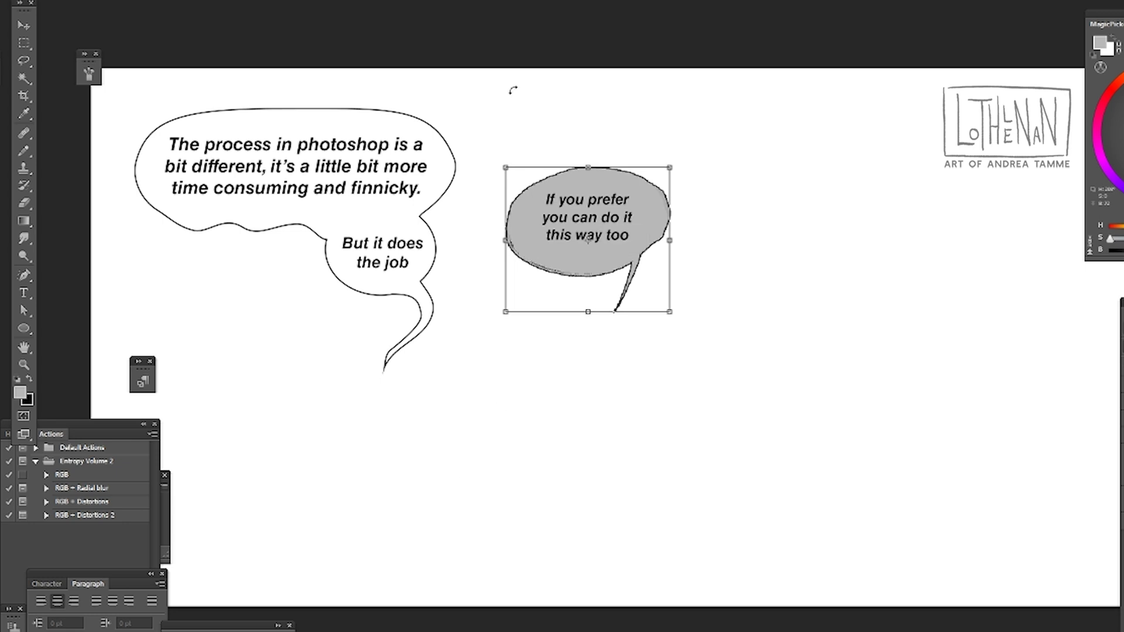
{"action": "key", "text": "Return"}
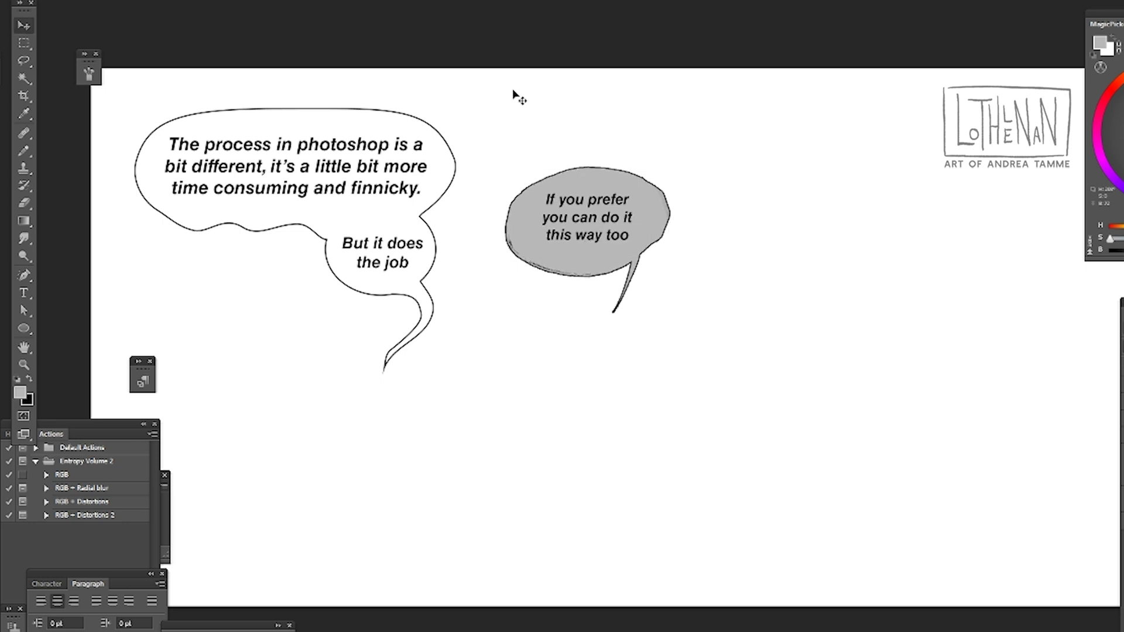
- Add the text "Actually this is less time consuming and more organic looking..." to the right of the grey bubble, broken over three lines
{"action": "key", "text": "t"}
{"action": "left_click_drag", "start_coordinate": [724, 261], "coordinate": [936, 349]}
{"action": "type", "text": "A"}
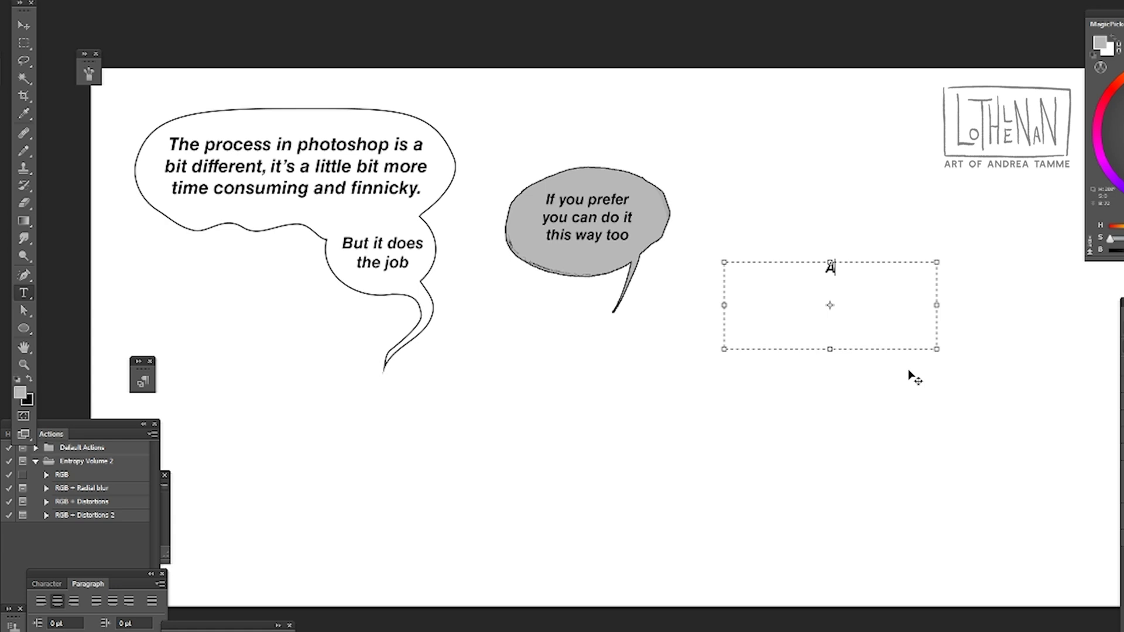
{"action": "type", "text": "ctually this is less time consuming and "}
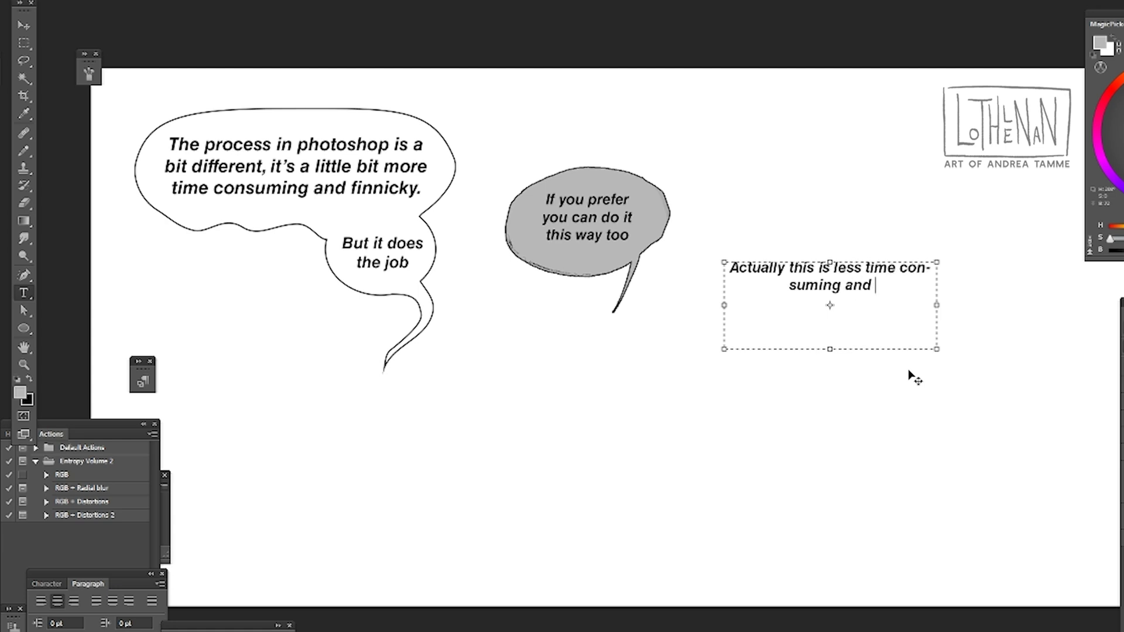
{"action": "type", "text": "more organic looking..."}
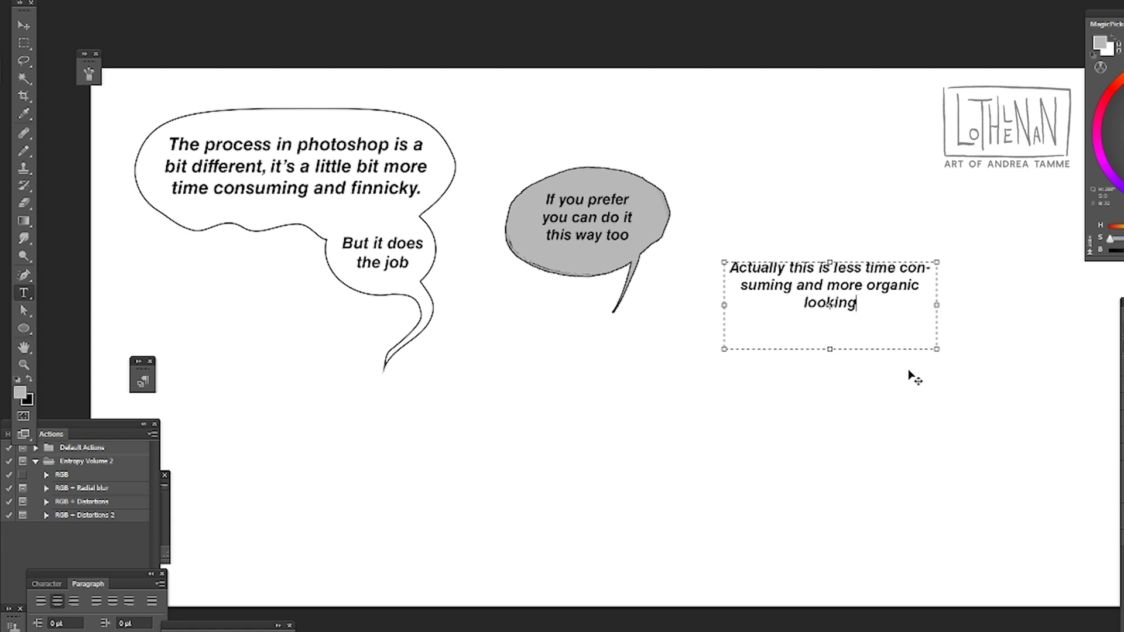
{"action": "key", "text": "Return"}
{"action": "left_click_drag", "start_coordinate": [900, 271], "coordinate": [912, 272]}
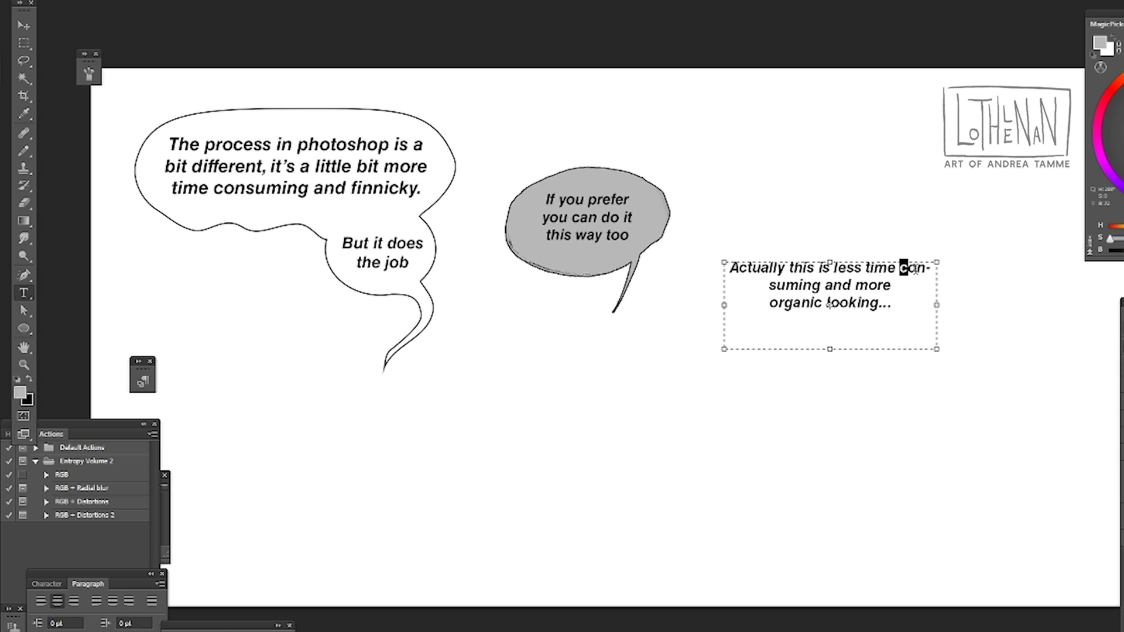
{"action": "key", "text": "Return"}
{"action": "type", "text": "consuming and more"}
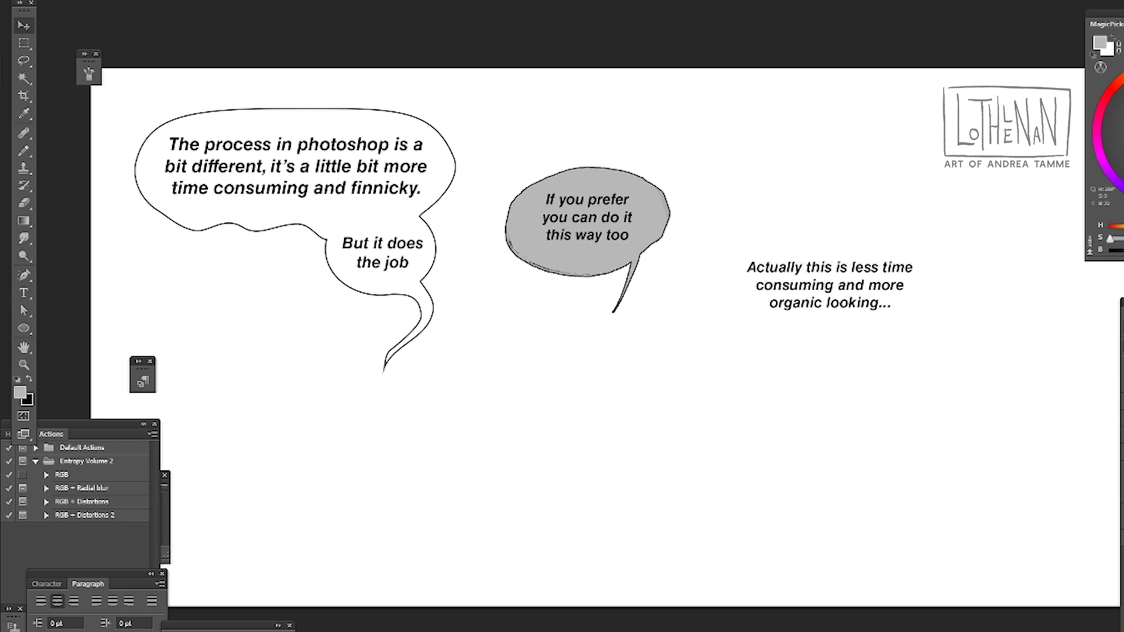
- Paint an irregular grey bubble behind the "Actually this is less time consuming" text with the brush
{"action": "left_click", "coordinate": [25, 152]}
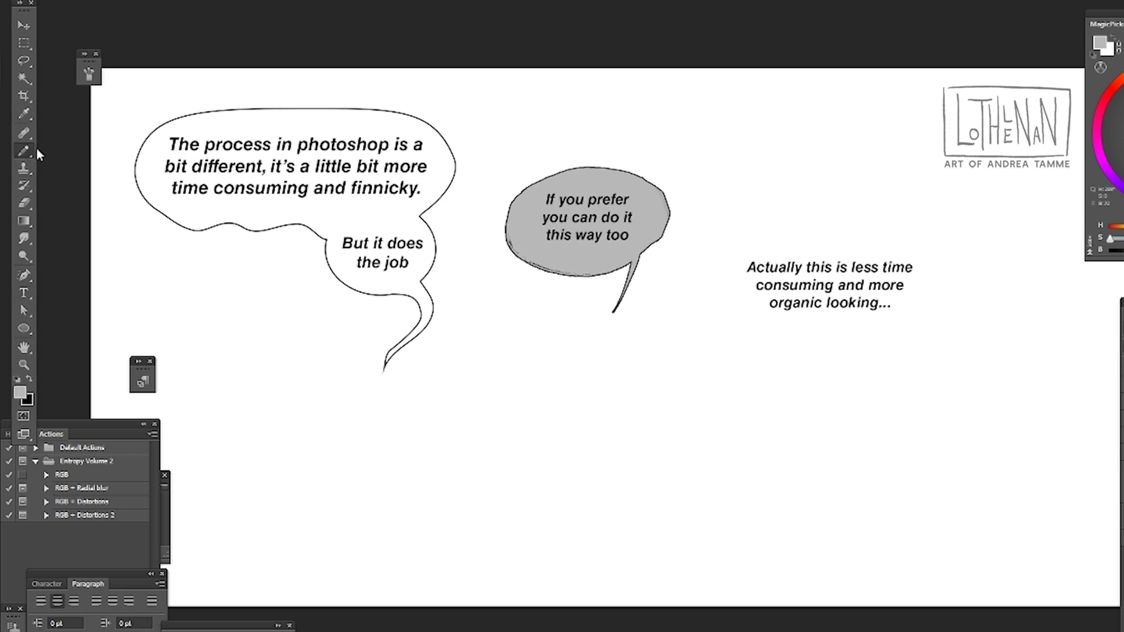
{"action": "right_click", "coordinate": [854, 266]}
{"action": "mouse_move", "coordinate": [790, 272]}
{"action": "left_mouse_down"}
{"action": "mouse_move", "coordinate": [823, 276]}
{"action": "mouse_move", "coordinate": [738, 281]}
{"action": "mouse_move", "coordinate": [849, 304]}
{"action": "mouse_move", "coordinate": [889, 304]}
{"action": "mouse_move", "coordinate": [905, 285]}
{"action": "mouse_move", "coordinate": [849, 258]}
{"action": "mouse_move", "coordinate": [825, 313]}
{"action": "mouse_move", "coordinate": [890, 281]}
{"action": "mouse_move", "coordinate": [788, 292]}
{"action": "left_mouse_up"}
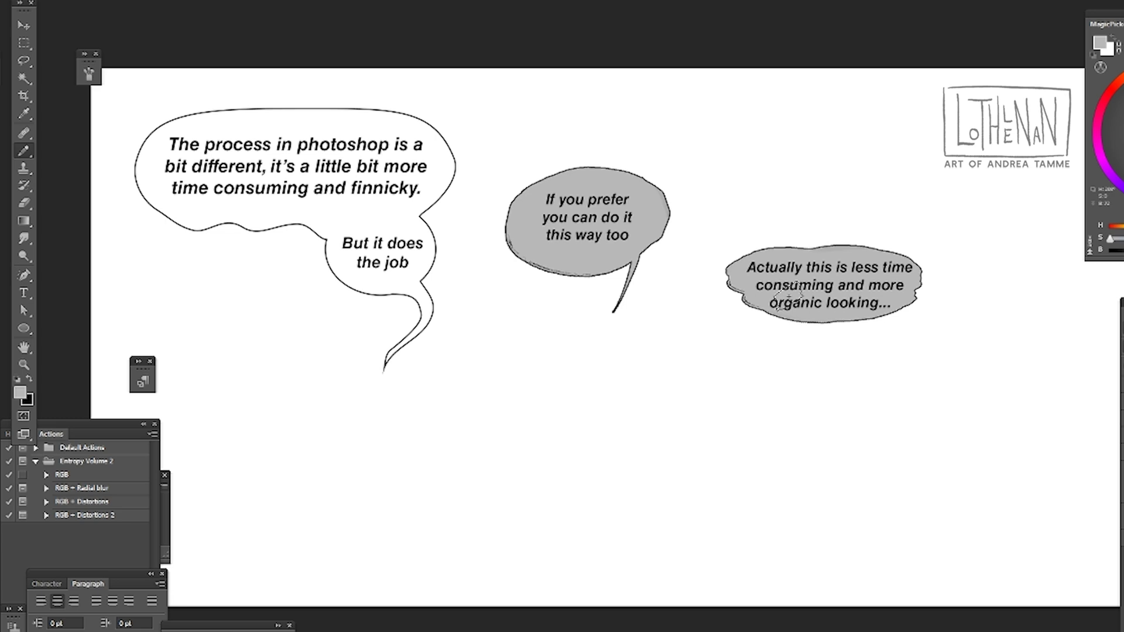
{"action": "right_click", "coordinate": [901, 284]}
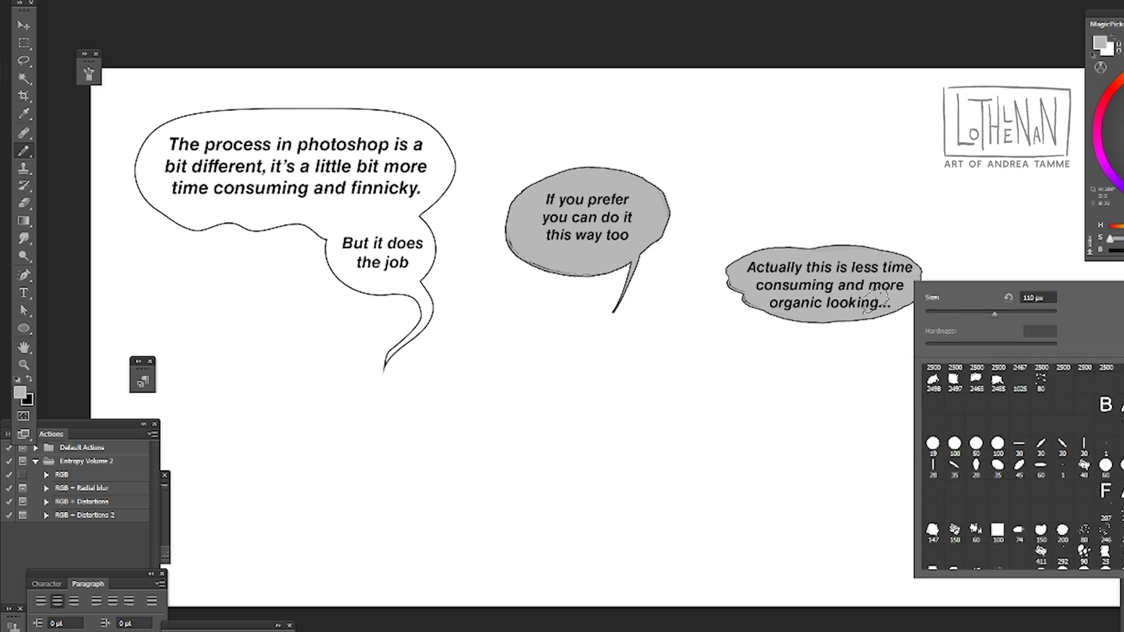
{"action": "key", "text": "Escape"}
- Outline a curved, tapering tail under the irregular bubble's lower right edge with the Lasso, fill it grey and deselect
{"action": "key", "text": "l"}
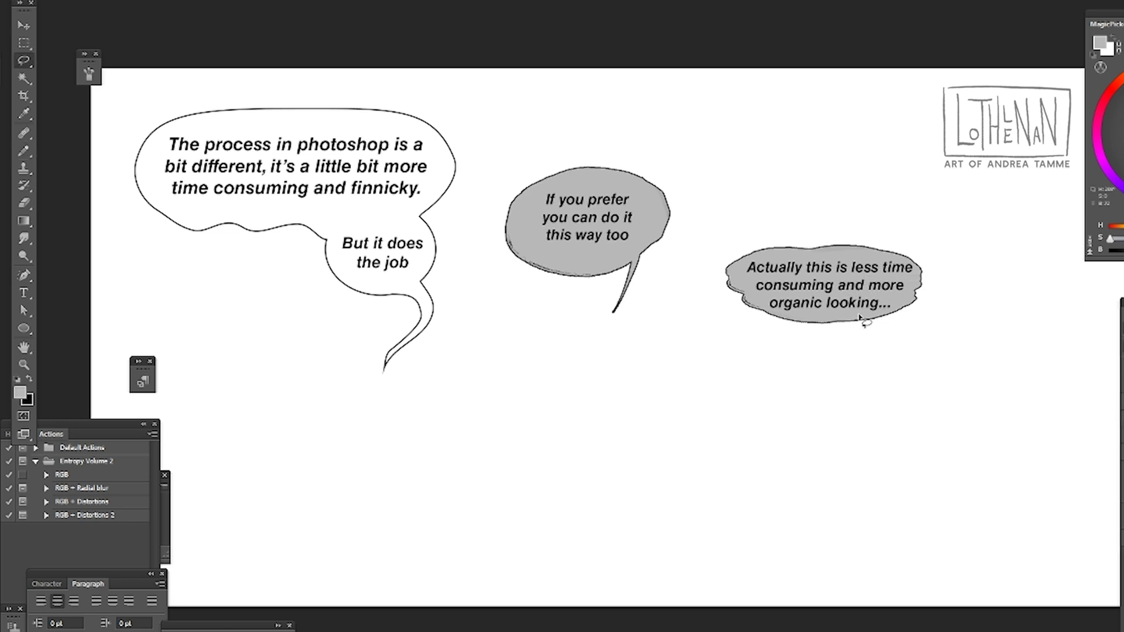
{"action": "mouse_move", "coordinate": [859, 316]}
{"action": "left_mouse_down"}
{"action": "mouse_move", "coordinate": [895, 351]}
{"action": "mouse_move", "coordinate": [892, 379]}
{"action": "mouse_move", "coordinate": [896, 346]}
{"action": "mouse_move", "coordinate": [880, 320]}
{"action": "left_mouse_up"}
{"action": "key", "text": "shift+F5"}
{"action": "key", "text": "Return"}
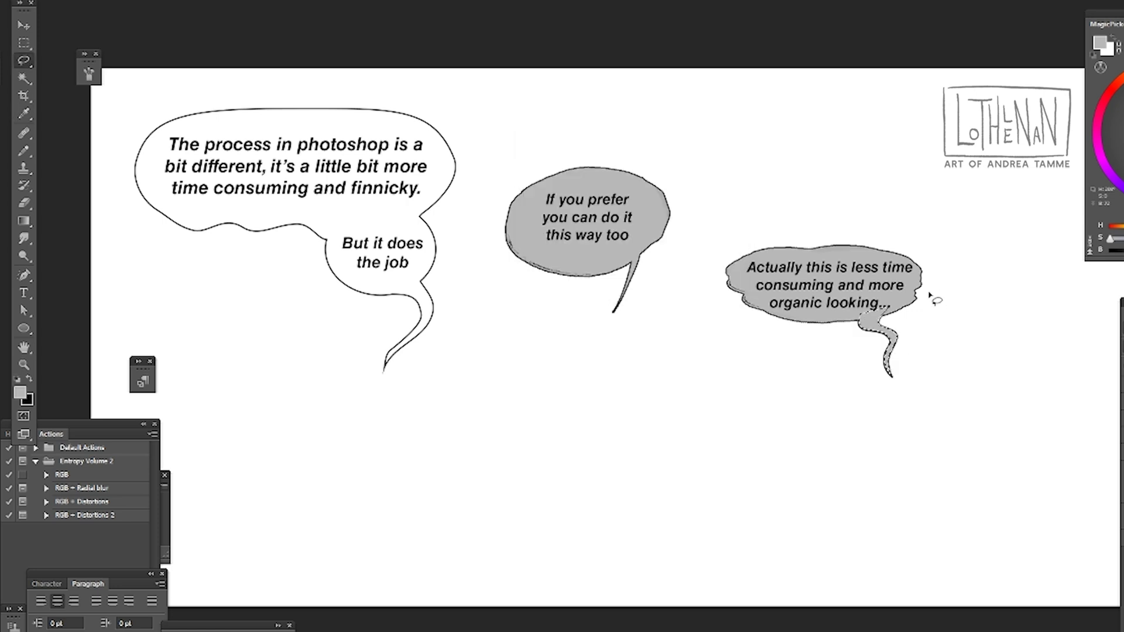
{"action": "key", "text": "ctrl+d"}
- Make an elliptical selection below the irregular bubble and fill it grey on the stroke effect layer
{"action": "key", "text": "m"}
{"action": "left_click_drag", "start_coordinate": [707, 379], "coordinate": [874, 485]}
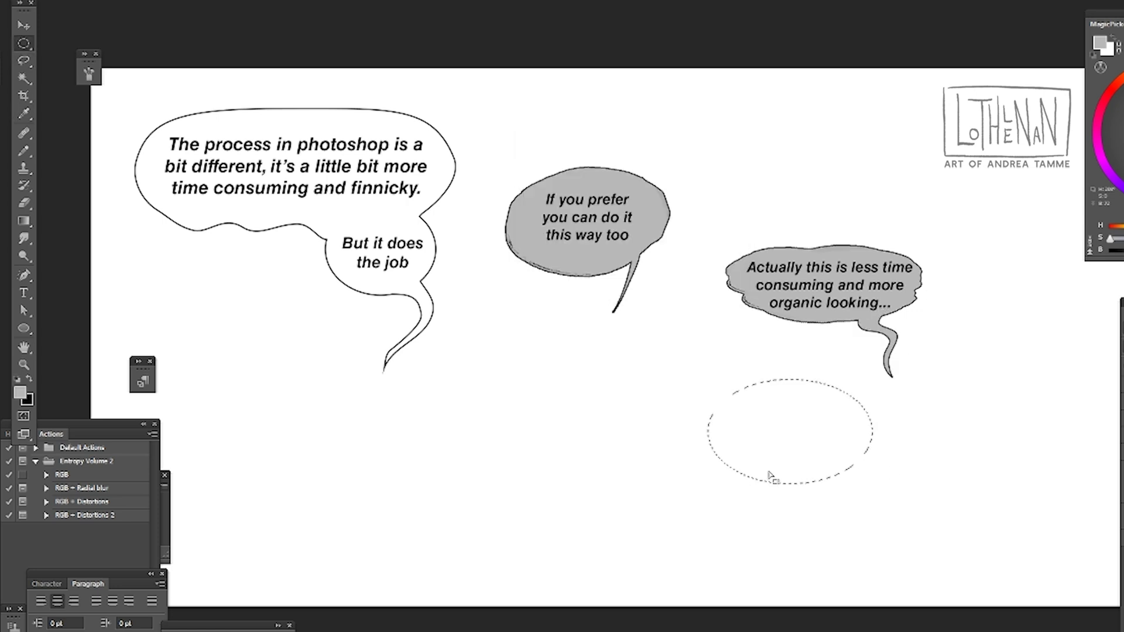
{"action": "key", "text": "shift+F5"}
{"action": "key", "text": "Return"}
- Add the text "And is my personal favourite method <3" over four lines inside the grey ellipse and nudge the bubble layer slightly upward
{"action": "key", "text": "t"}
{"action": "left_click_drag", "start_coordinate": [731, 400], "coordinate": [855, 465]}
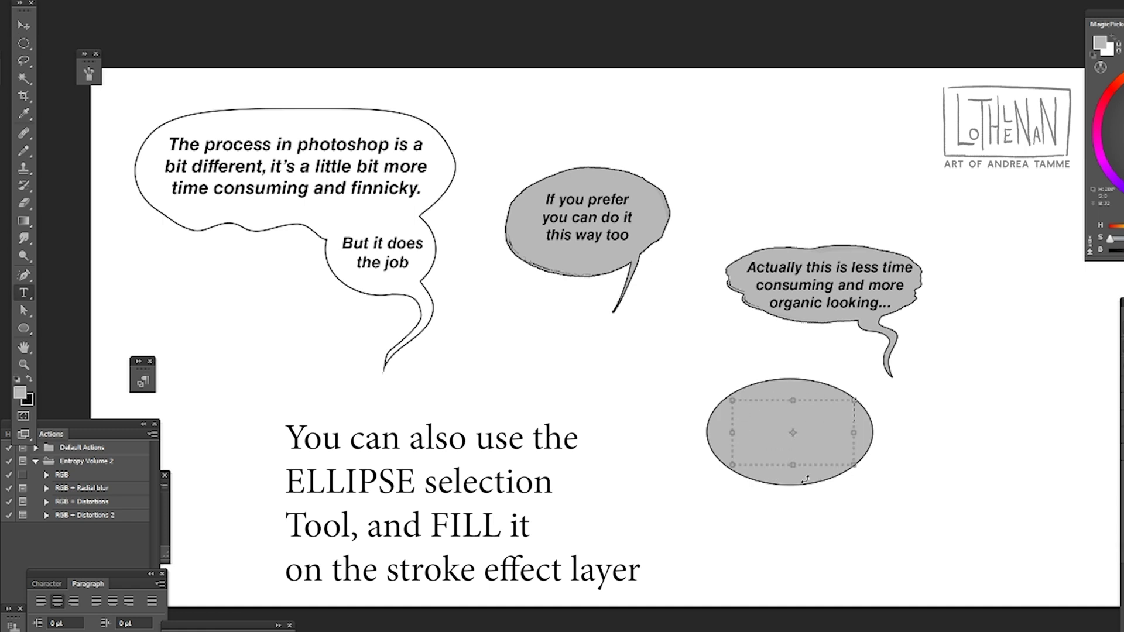
{"action": "type", "text": "And is my personal favourite method <3"}
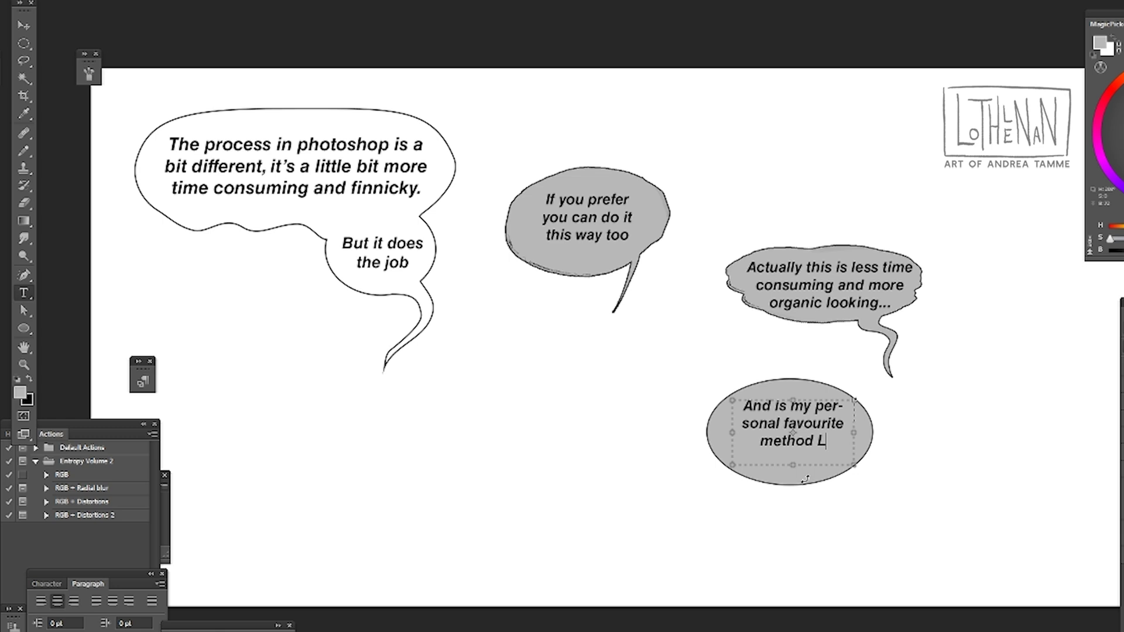
{"action": "key", "text": "Return"}
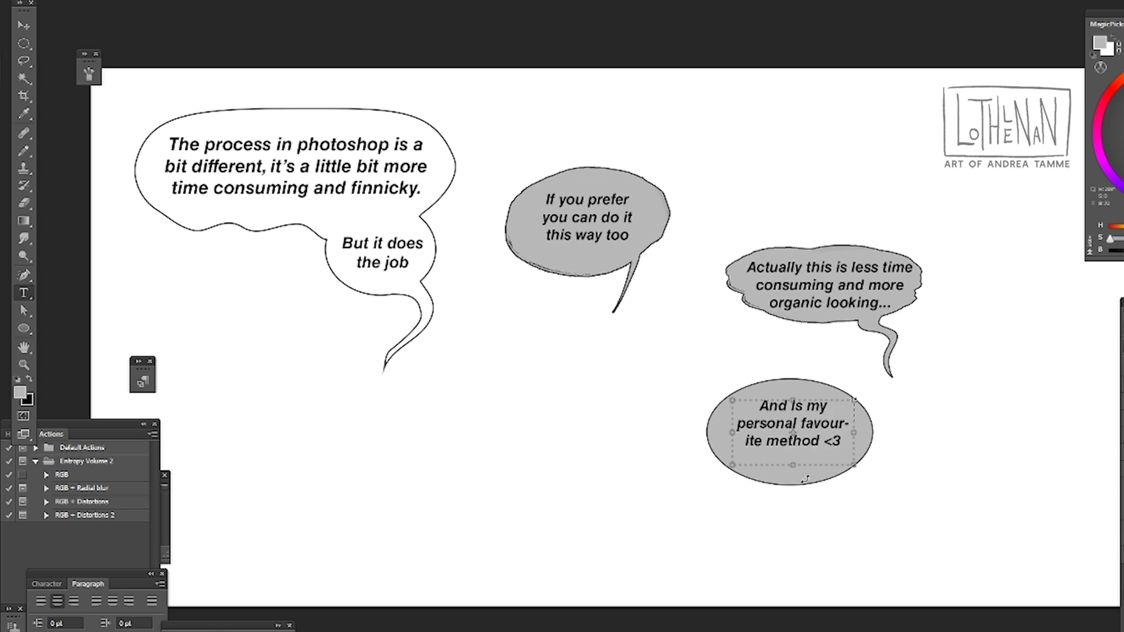
{"action": "key", "text": "Return"}
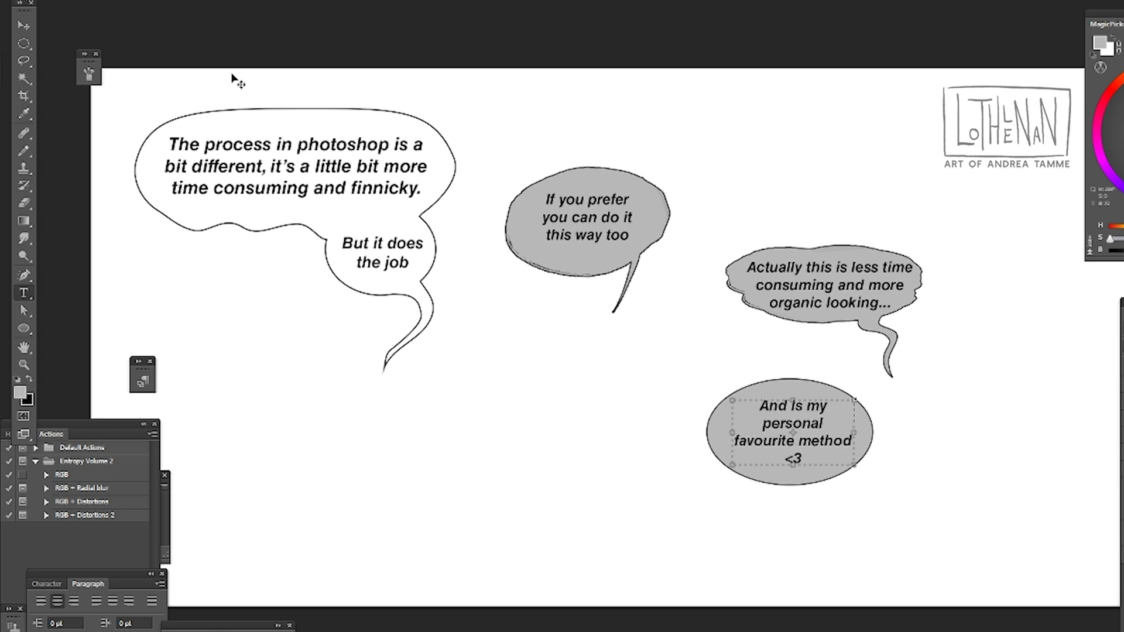
{"action": "left_click", "coordinate": [24, 26]}
{"action": "left_click_drag", "start_coordinate": [731, 436], "coordinate": [732, 433]}
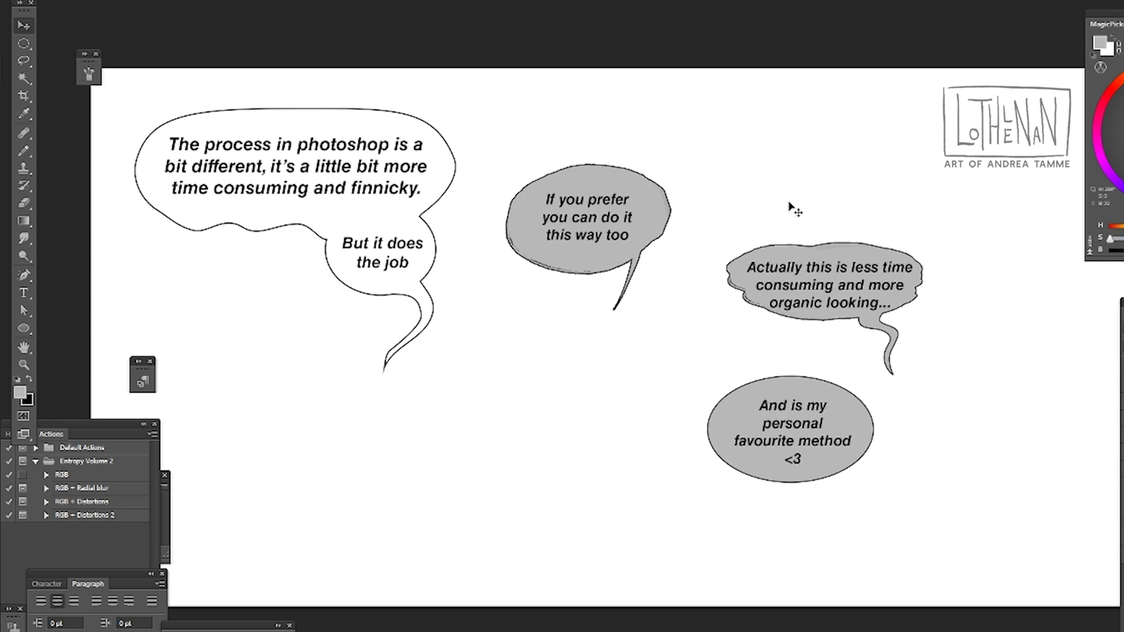
{"action": "key", "text": "b"}
{"action": "right_click", "coordinate": [735, 462]}
{"action": "left_click_drag", "start_coordinate": [786, 429], "coordinate": [772, 429]}
{"action": "left_click_drag", "start_coordinate": [725, 460], "coordinate": [727, 492]}
{"action": "mouse_move", "coordinate": [738, 461]}
{"action": "left_mouse_down"}
{"action": "mouse_move", "coordinate": [711, 462]}
{"action": "mouse_move", "coordinate": [732, 504]}
{"action": "left_mouse_up"}
{"action": "key", "text": "ctrl+alt+z"}
{"action": "key", "text": "ctrl+alt+z"}
{"action": "key", "text": "ctrl+alt+z"}
- Outline uneven drips along the grey ellipse's lower edge with the Lasso, fill them grey on the stroke effect layer and deselect
{"action": "key", "text": "l"}
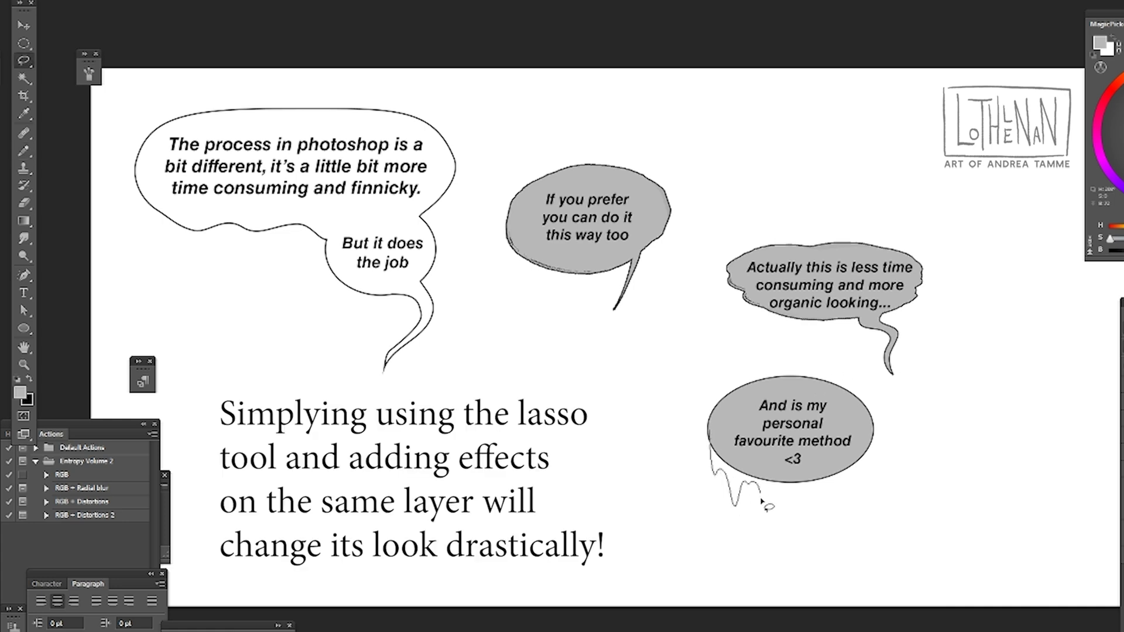
{"action": "mouse_move", "coordinate": [806, 491]}
{"action": "left_mouse_down"}
{"action": "mouse_move", "coordinate": [840, 516]}
{"action": "mouse_move", "coordinate": [851, 482]}
{"action": "left_mouse_up"}
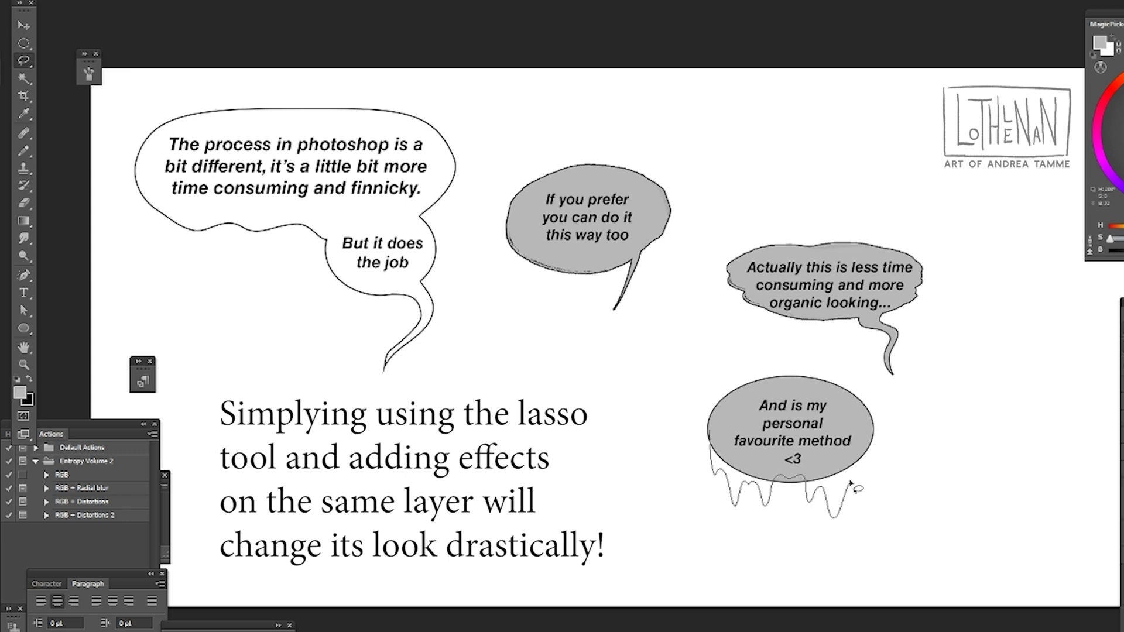
{"action": "left_click_drag", "start_coordinate": [873, 440], "coordinate": [870, 438]}
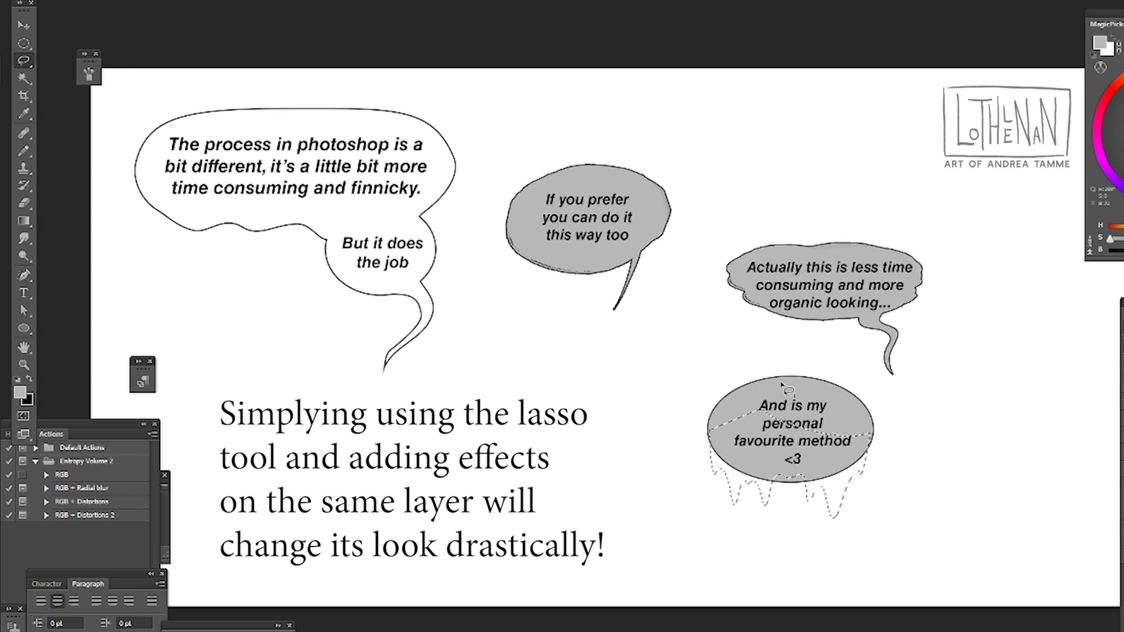
{"action": "key", "text": "shift+F5"}
{"action": "key", "text": "Return"}
{"action": "key", "text": "ctrl+d"}
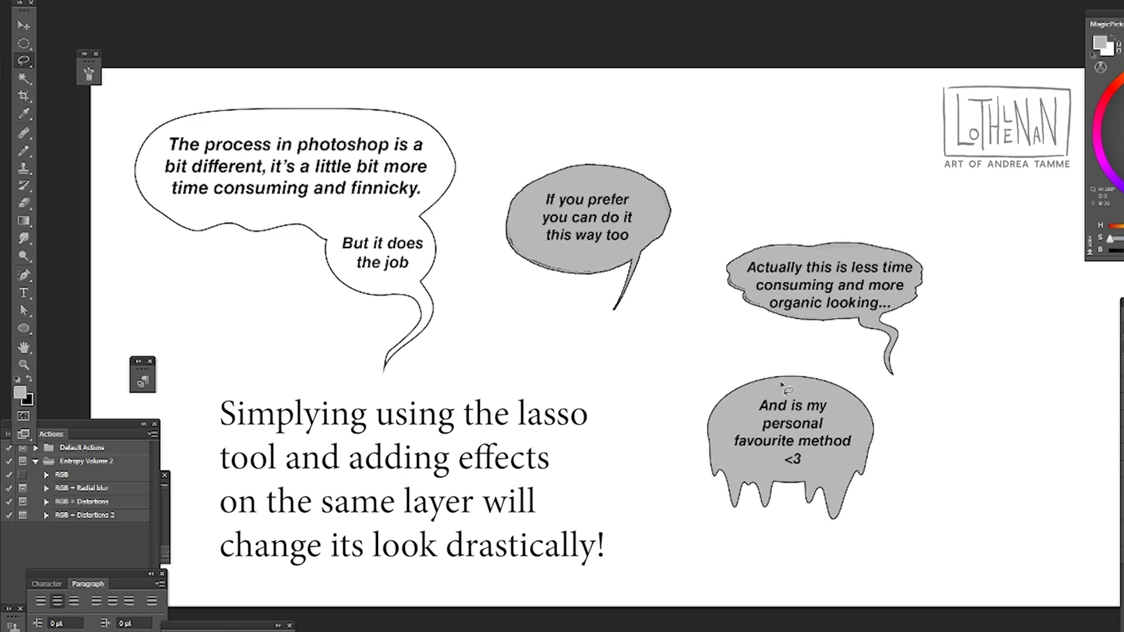
{"action": "mouse_move", "coordinate": [787, 481]}
{"action": "left_mouse_down"}
{"action": "mouse_move", "coordinate": [799, 559]}
{"action": "mouse_move", "coordinate": [766, 533]}
{"action": "mouse_move", "coordinate": [767, 483]}
{"action": "left_mouse_up"}
{"action": "key", "text": "ctrl+d"}
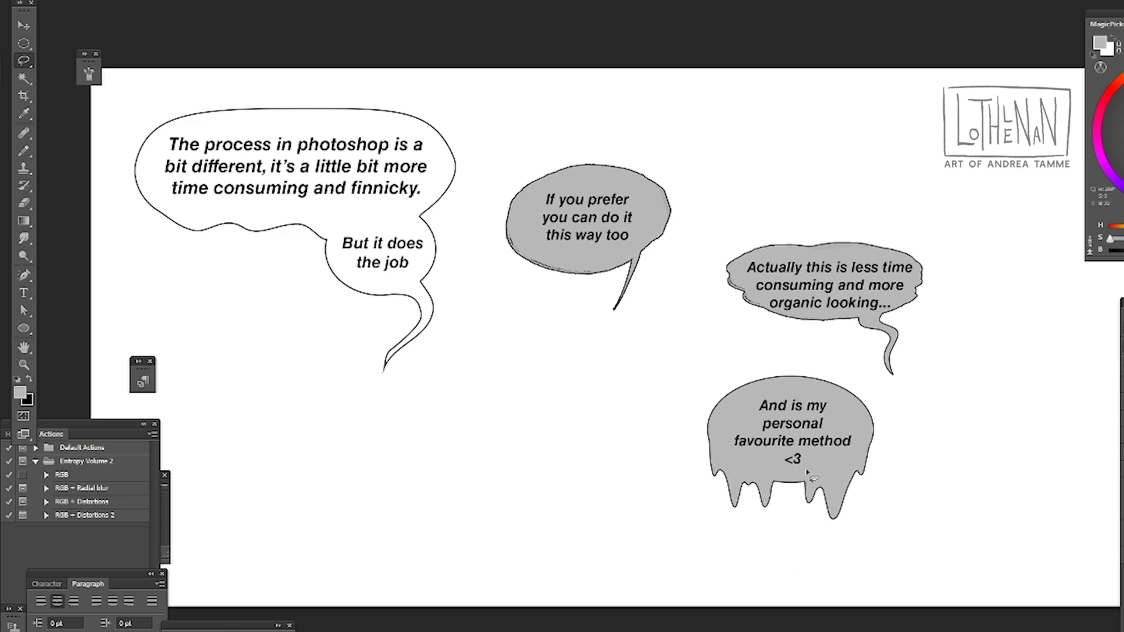
- Paint a thin curved tail from the dripping bubble's lower right edge with a resized brush, undoing the trial strokes
{"action": "key", "text": "b"}
{"action": "right_click", "coordinate": [832, 453]}
{"action": "left_click", "coordinate": [857, 447]}
{"action": "left_click_drag", "start_coordinate": [788, 483], "coordinate": [856, 588]}
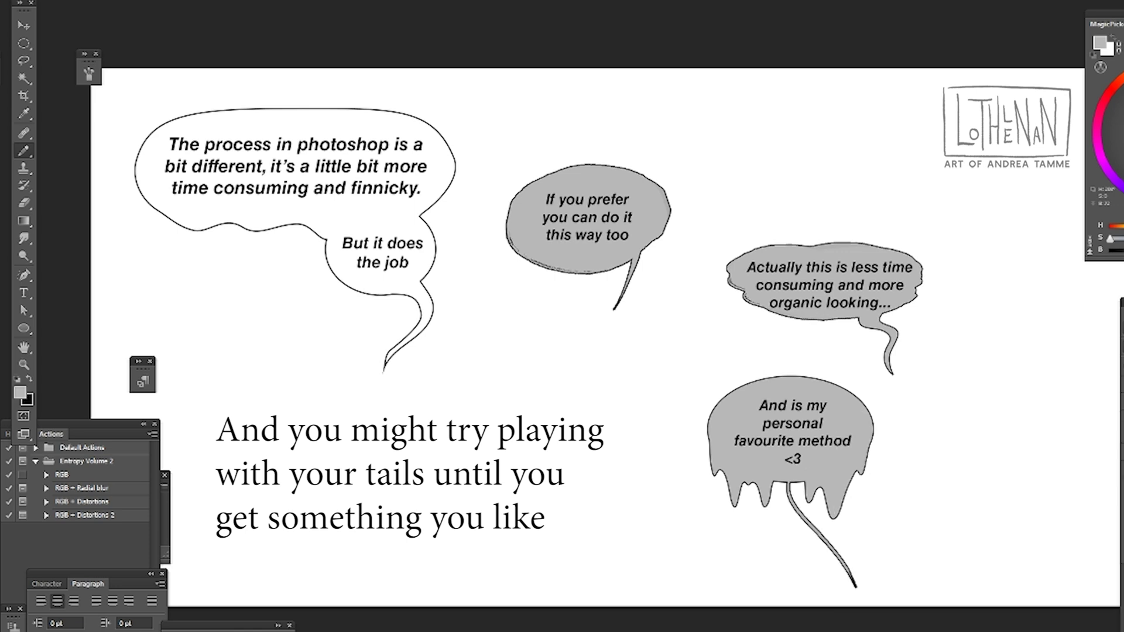
{"action": "key", "text": "ctrl+z"}
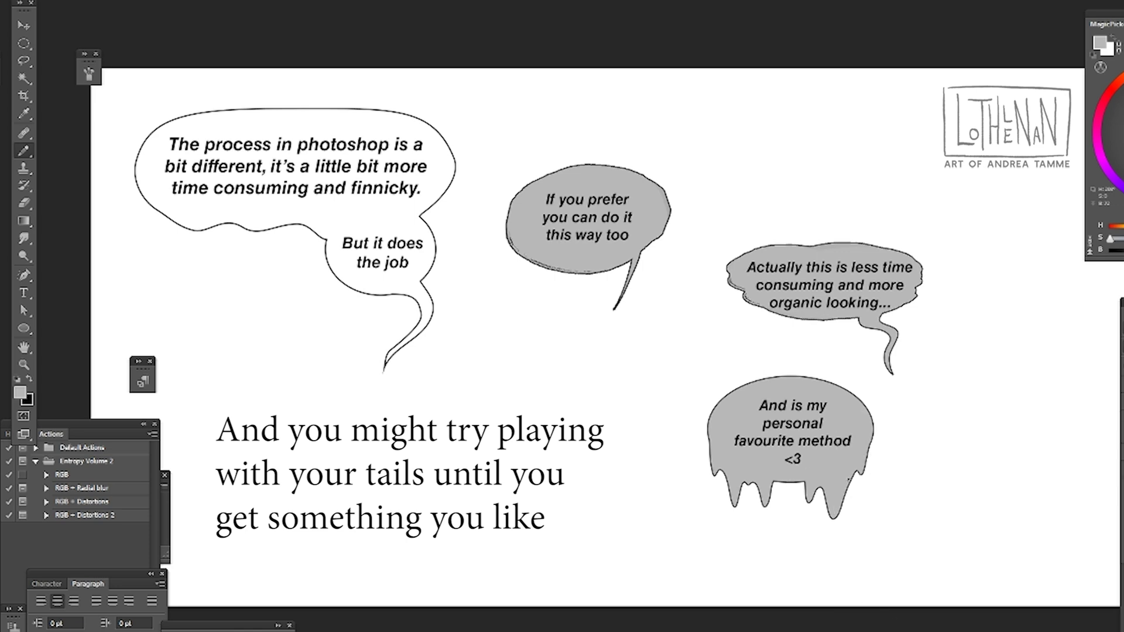
{"action": "left_click_drag", "start_coordinate": [847, 486], "coordinate": [920, 548]}
{"action": "key", "text": "ctrl+z"}
{"action": "left_click_drag", "start_coordinate": [847, 483], "coordinate": [889, 603]}
{"action": "key", "text": "ctrl+z"}
{"action": "left_click_drag", "start_coordinate": [849, 485], "coordinate": [892, 537]}
{"action": "mouse_move", "coordinate": [746, 388]}
{"action": "left_mouse_down"}
{"action": "mouse_move", "coordinate": [608, 342]}
{"action": "mouse_move", "coordinate": [793, 376]}
{"action": "mouse_move", "coordinate": [761, 390]}
{"action": "left_mouse_up"}
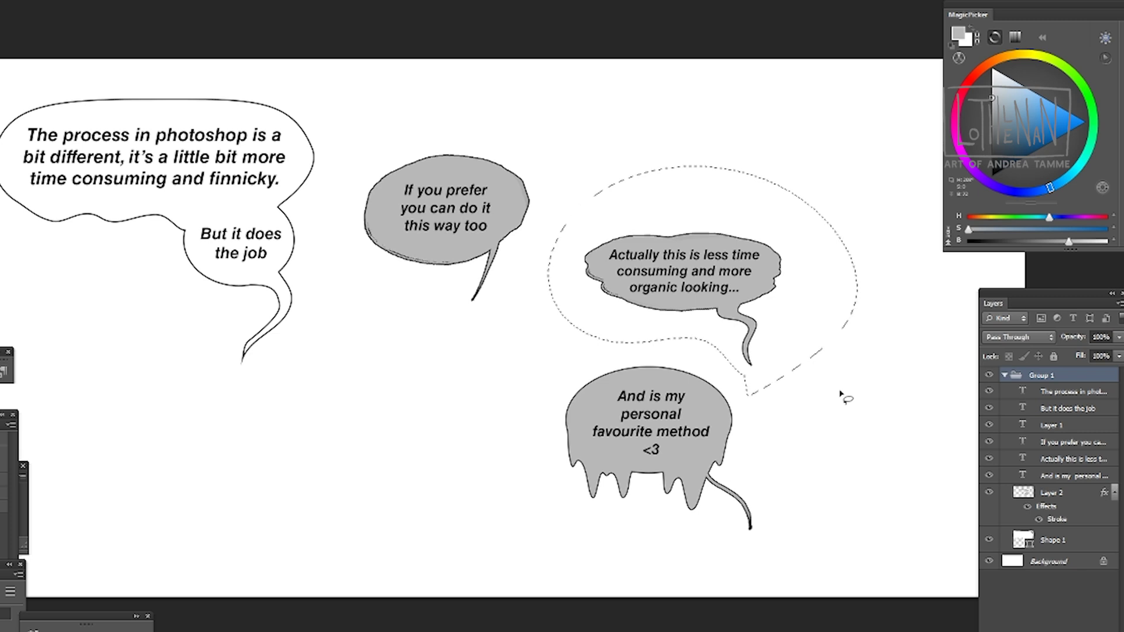
{"action": "left_click", "coordinate": [1082, 460], "text": "shift"}
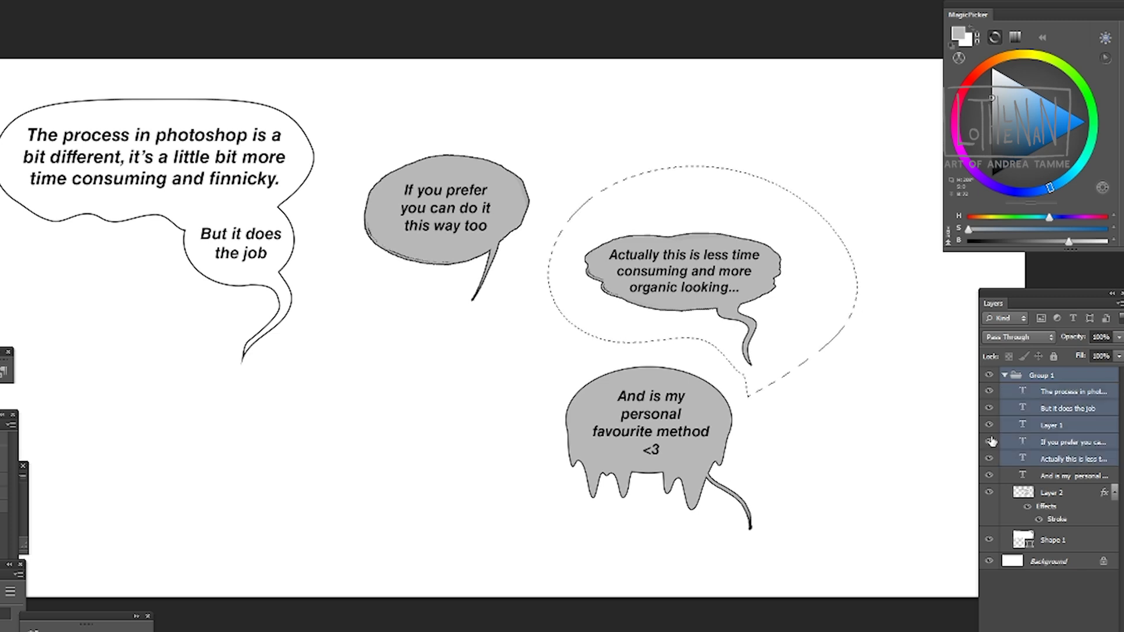
{"action": "key", "text": "ctrl+d"}
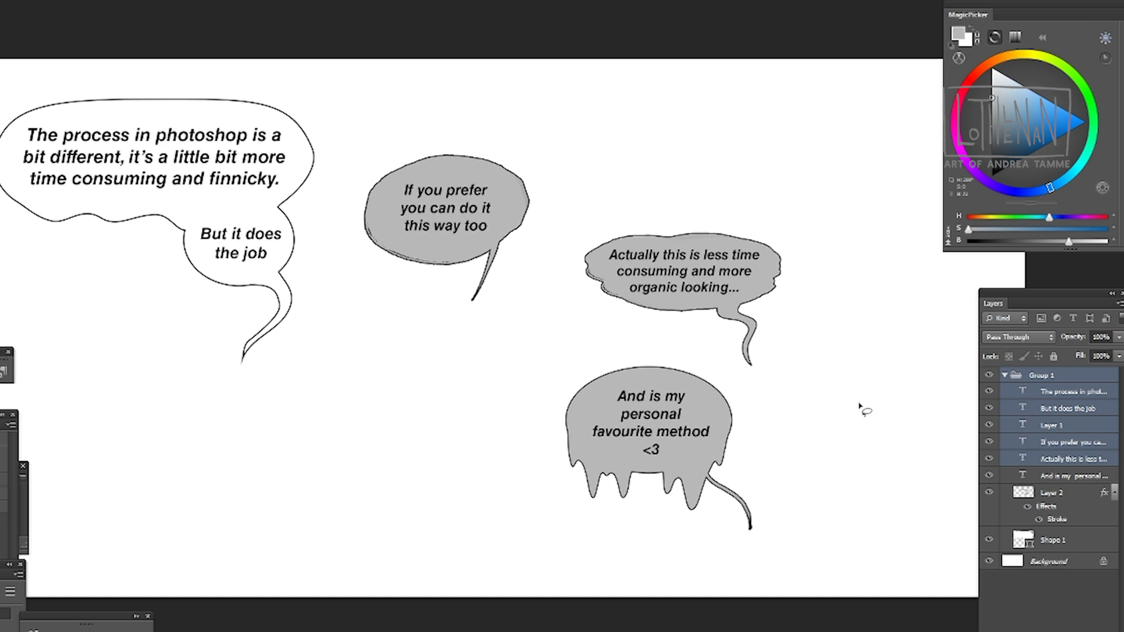
- Lasso the irregular bubble with its tail on Layer 2 and move it up and right, away from the dripping bubble
{"action": "left_click", "coordinate": [1068, 498]}
{"action": "mouse_move", "coordinate": [731, 386]}
{"action": "left_mouse_down"}
{"action": "mouse_move", "coordinate": [677, 181]}
{"action": "mouse_move", "coordinate": [611, 326]}
{"action": "left_mouse_up"}
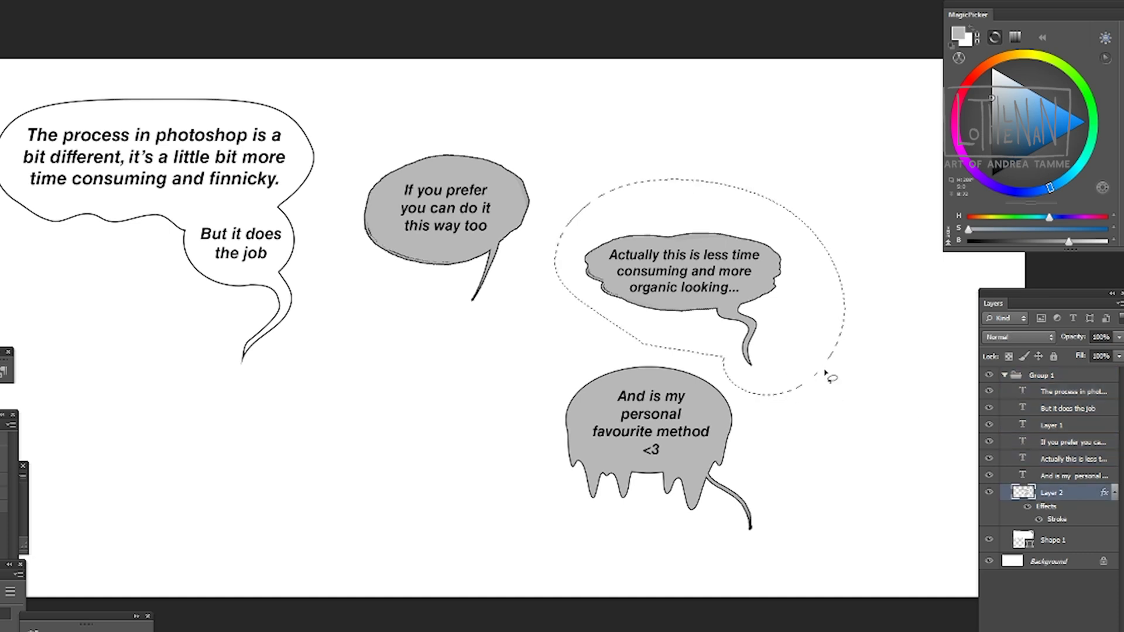
{"action": "left_click_drag", "start_coordinate": [778, 384], "coordinate": [855, 281]}
- Move the "Actually this is less time consuming" text onto the relocated bubble, scale it down slightly and centre it inside
{"action": "left_click", "coordinate": [1066, 460]}
{"action": "left_click_drag", "start_coordinate": [737, 449], "coordinate": [802, 377]}
{"action": "left_click", "coordinate": [1066, 460]}
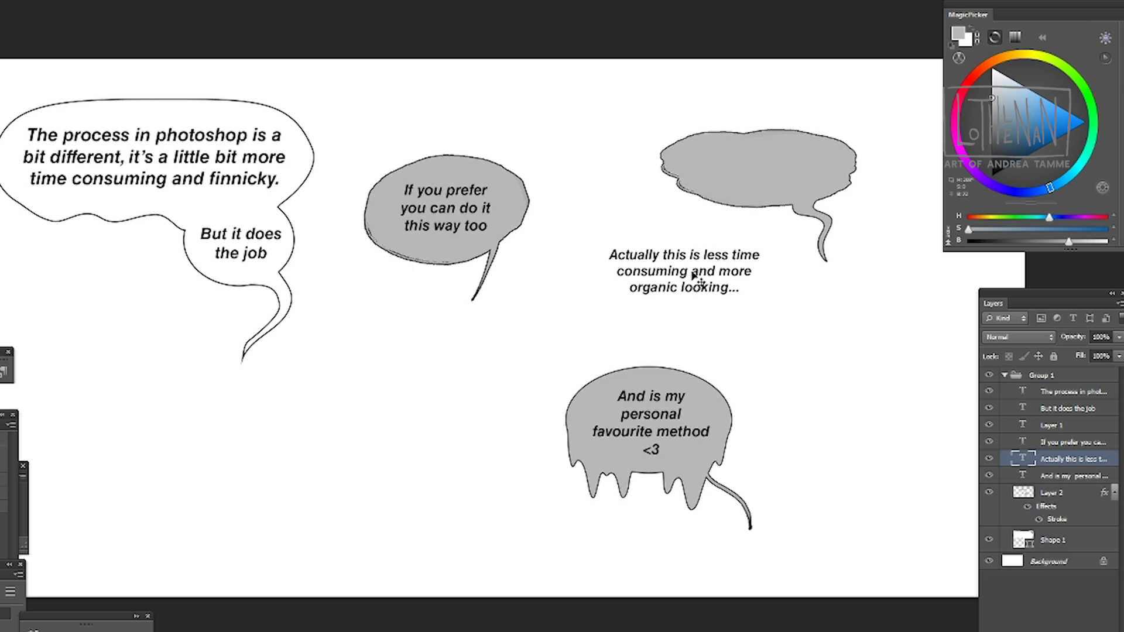
{"action": "left_click_drag", "start_coordinate": [693, 275], "coordinate": [772, 175]}
{"action": "key", "text": "ctrl+t"}
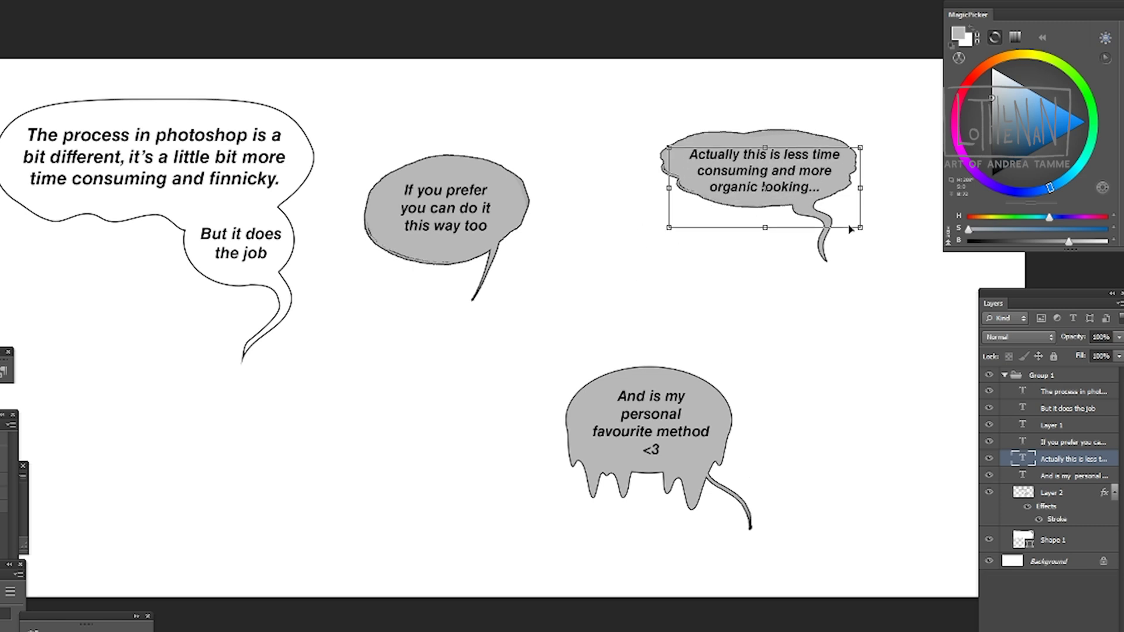
{"action": "left_click_drag", "start_coordinate": [860, 227], "coordinate": [837, 218]}
{"action": "left_click_drag", "start_coordinate": [769, 175], "coordinate": [777, 180]}
{"action": "key", "text": "Return"}
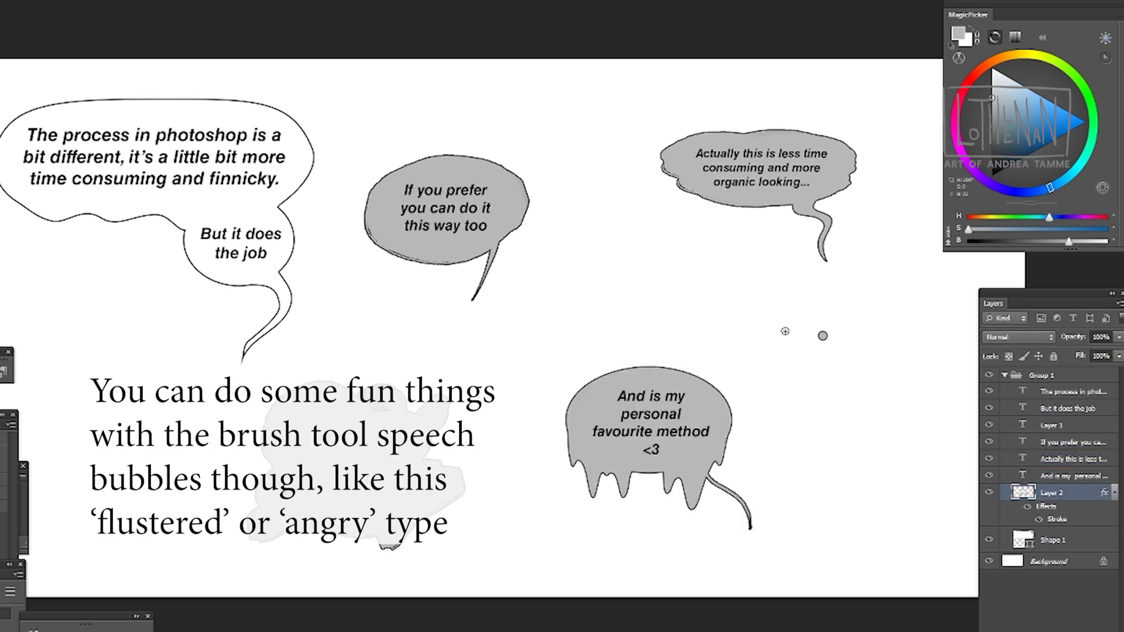
- Paint a scribbled grey bubble with open loops above and right of the dripping bubble and centre the text "fun!" inside it
{"action": "mouse_move", "coordinate": [820, 328]}
{"action": "left_mouse_down"}
{"action": "mouse_move", "coordinate": [756, 317]}
{"action": "mouse_move", "coordinate": [804, 319]}
{"action": "mouse_move", "coordinate": [765, 372]}
{"action": "mouse_move", "coordinate": [764, 335]}
{"action": "mouse_move", "coordinate": [834, 335]}
{"action": "mouse_move", "coordinate": [820, 308]}
{"action": "mouse_move", "coordinate": [818, 364]}
{"action": "left_mouse_up"}
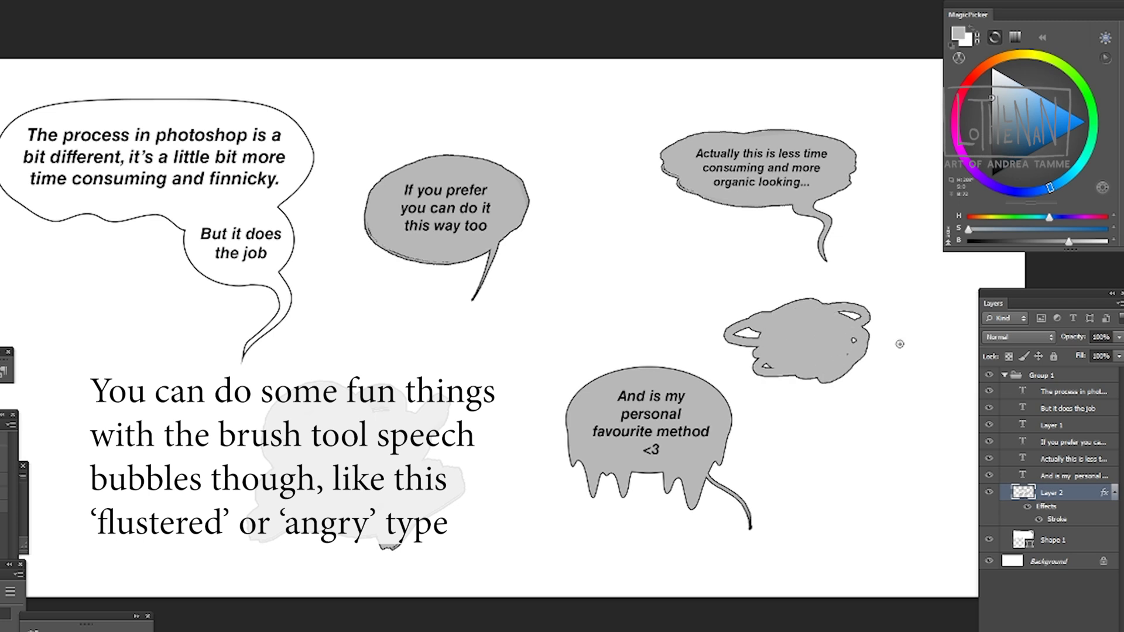
{"action": "key", "text": "t"}
{"action": "left_click_drag", "start_coordinate": [770, 324], "coordinate": [846, 357]}
{"action": "type", "text": "fun"}
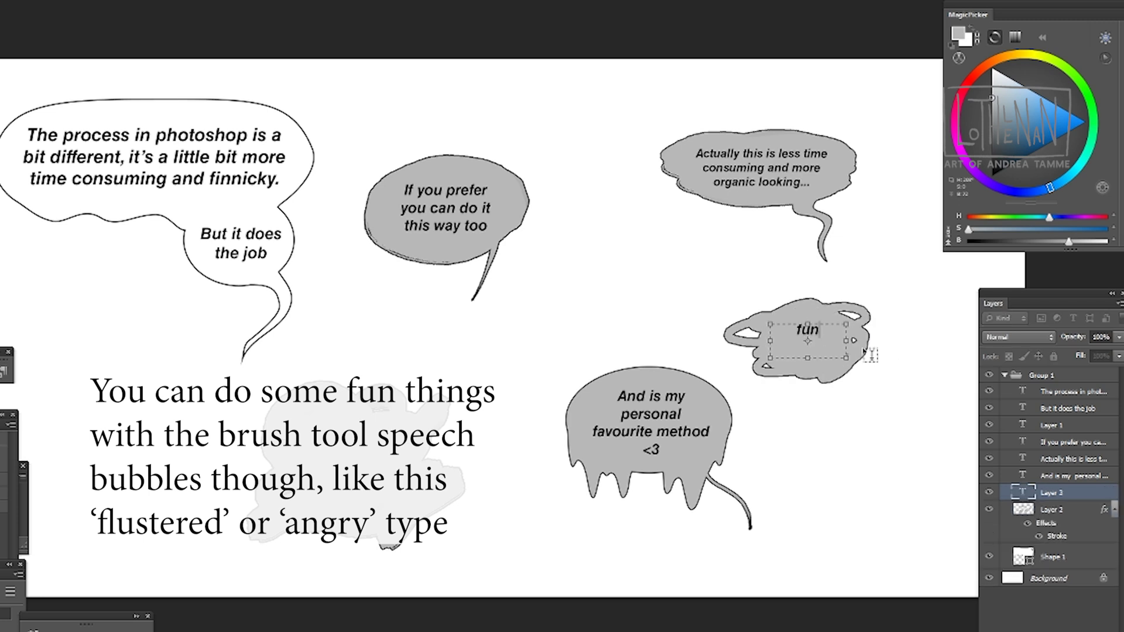
{"action": "type", "text": "!"}
{"action": "key", "text": "ctrl+Return"}
{"action": "mouse_move", "coordinate": [813, 323]}
{"action": "left_mouse_down"}
{"action": "mouse_move", "coordinate": [809, 339]}
{"action": "mouse_move", "coordinate": [803, 332]}
{"action": "left_mouse_up"}
- Outline a jagged zigzag tail below the "fun!" bubble with the Lasso on Layer 2, fill it grey and deselect
{"action": "left_click", "coordinate": [1048, 511]}
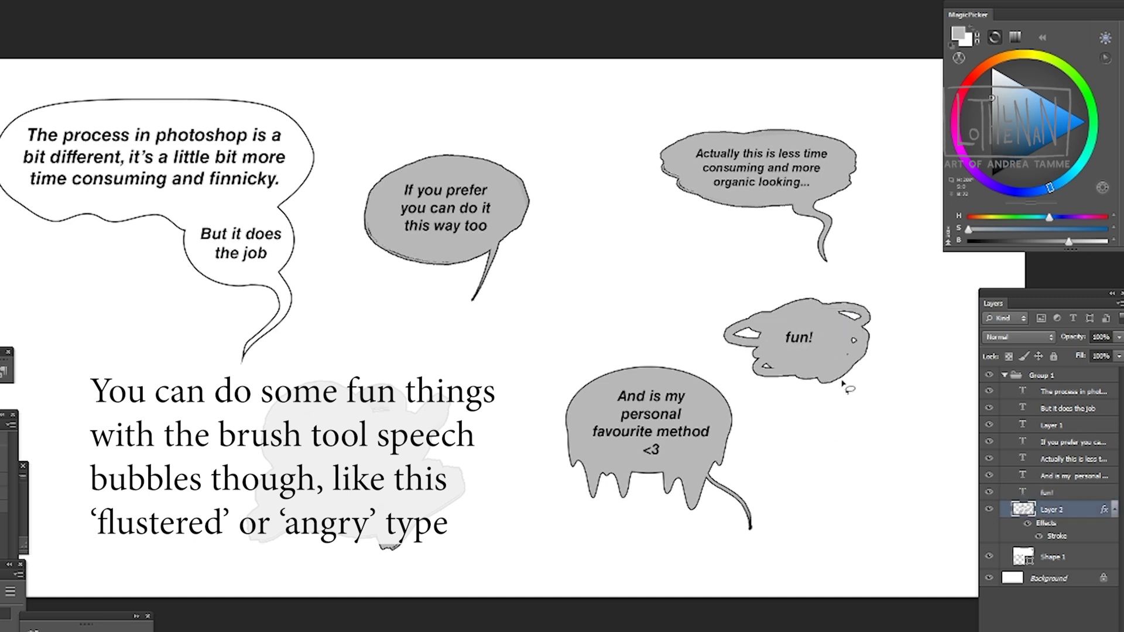
{"action": "mouse_move", "coordinate": [849, 389]}
{"action": "left_mouse_down"}
{"action": "mouse_move", "coordinate": [864, 420]}
{"action": "mouse_move", "coordinate": [871, 383]}
{"action": "mouse_move", "coordinate": [843, 352]}
{"action": "left_mouse_up"}
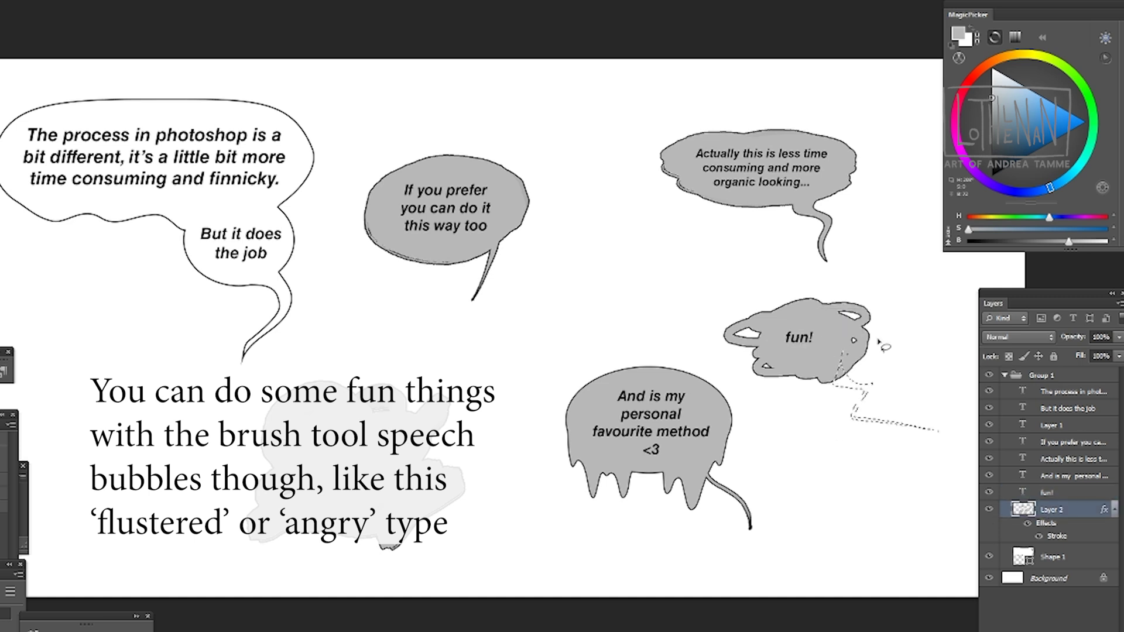
{"action": "key", "text": "alt+BackSpace"}
{"action": "key", "text": "ctrl+d"}
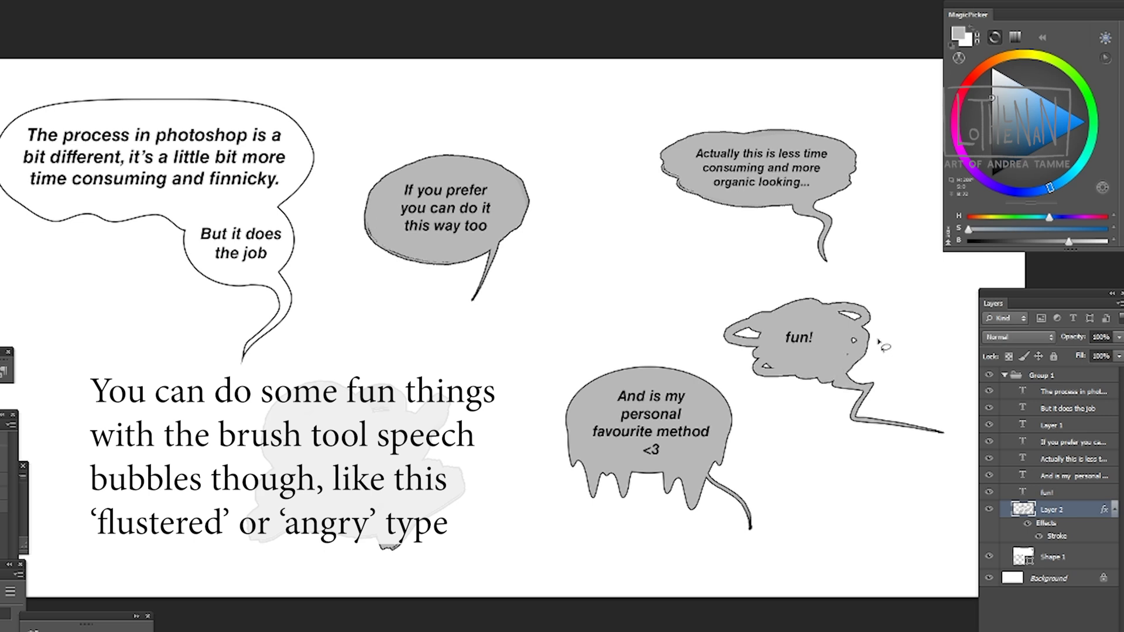
- Trim the "fun!" bubble by lassoing and deleting its left loop and parts of its right side and lower edge, and lasso below the tail
{"action": "left_click_drag", "start_coordinate": [755, 325], "coordinate": [753, 347]}
{"action": "key", "text": "Delete"}
{"action": "mouse_move", "coordinate": [851, 357]}
{"action": "left_mouse_down"}
{"action": "mouse_move", "coordinate": [862, 345]}
{"action": "mouse_move", "coordinate": [838, 358]}
{"action": "left_mouse_up"}
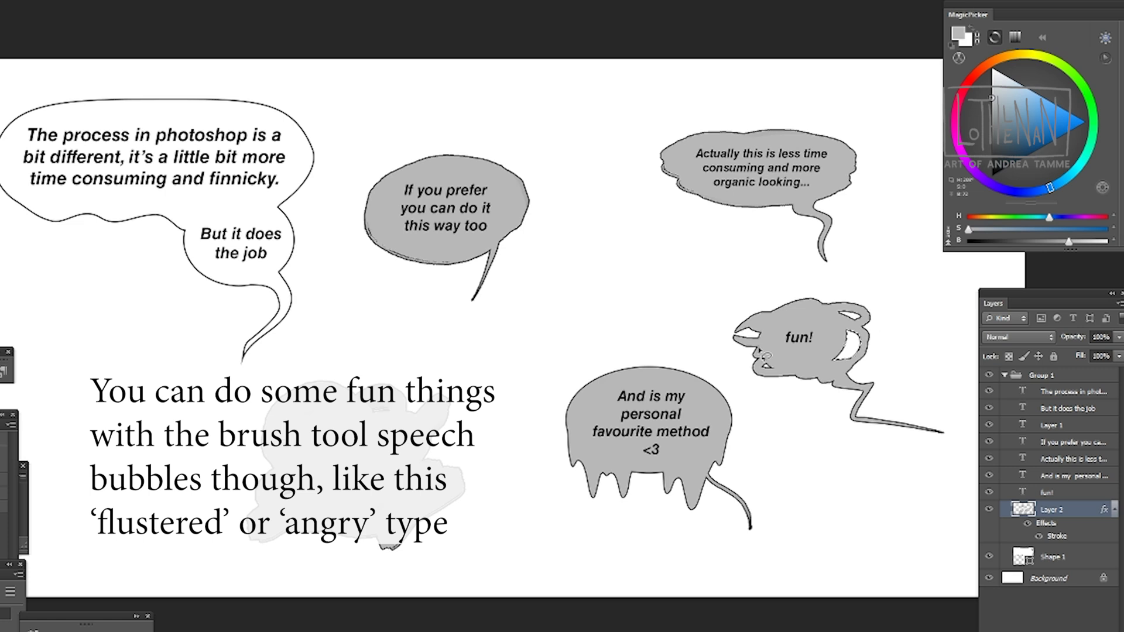
{"action": "left_click_drag", "start_coordinate": [780, 307], "coordinate": [748, 369]}
{"action": "key", "text": "Delete"}
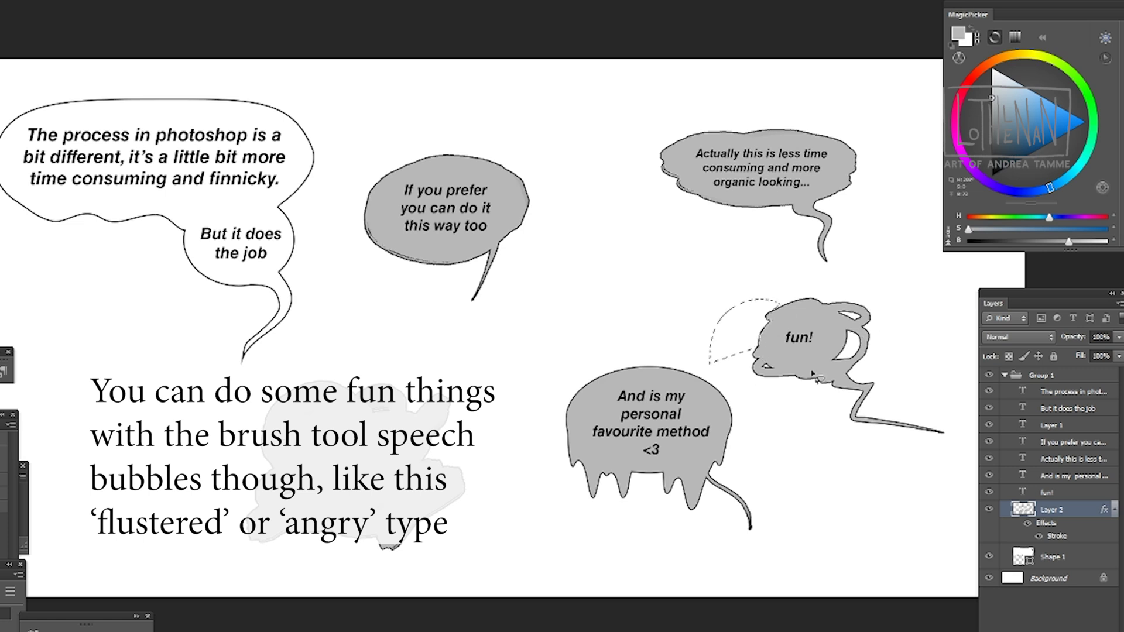
{"action": "key", "text": "Delete"}
{"action": "mouse_move", "coordinate": [815, 366]}
{"action": "left_mouse_down"}
{"action": "mouse_move", "coordinate": [844, 418]}
{"action": "mouse_move", "coordinate": [817, 397]}
{"action": "left_mouse_up"}
{"action": "key", "text": "Delete"}
{"action": "mouse_move", "coordinate": [955, 433]}
{"action": "left_mouse_down"}
{"action": "mouse_move", "coordinate": [925, 429]}
{"action": "mouse_move", "coordinate": [973, 451]}
{"action": "left_mouse_up"}
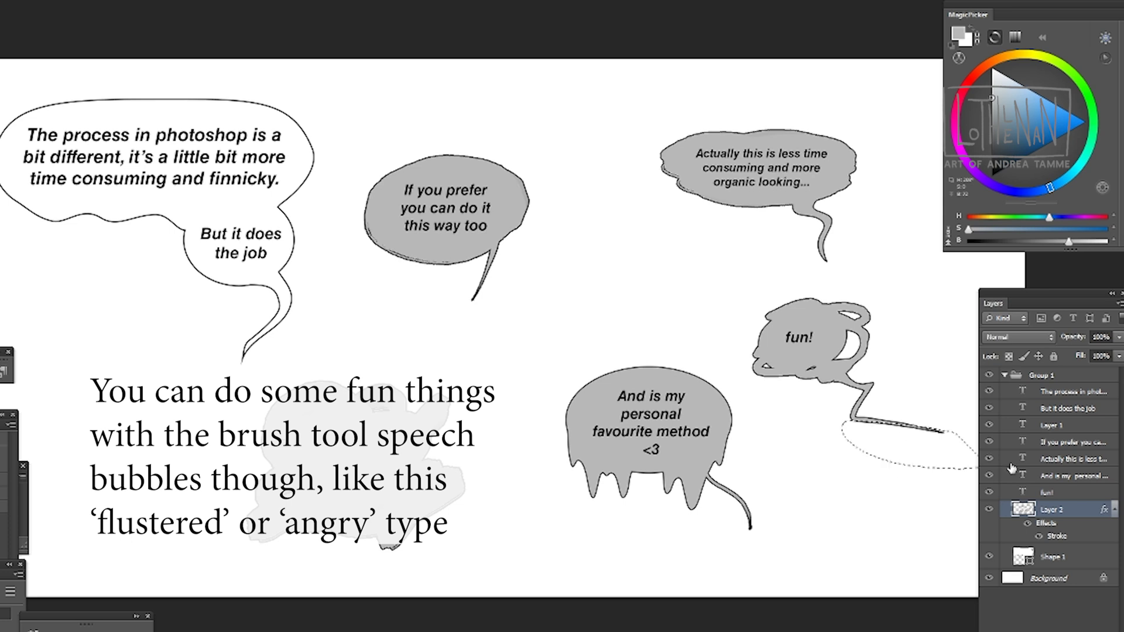